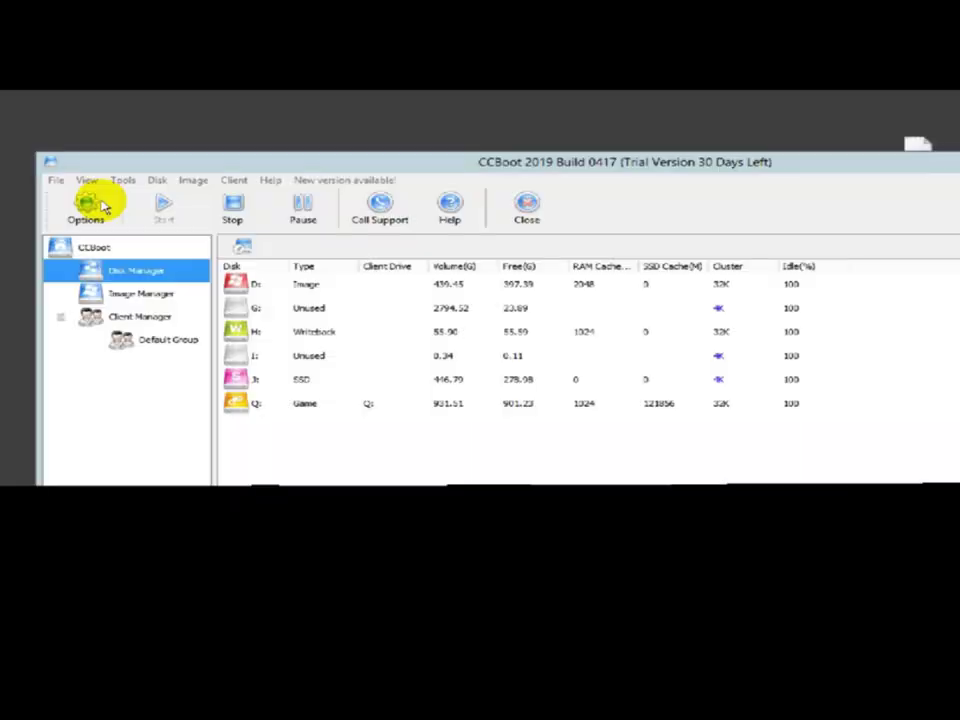
- Place the Notepad window below the disk list and write the heading "new settings:" in it
{"action": "left_click_drag", "start_coordinate": [534, 160], "coordinate": [761, 240]}
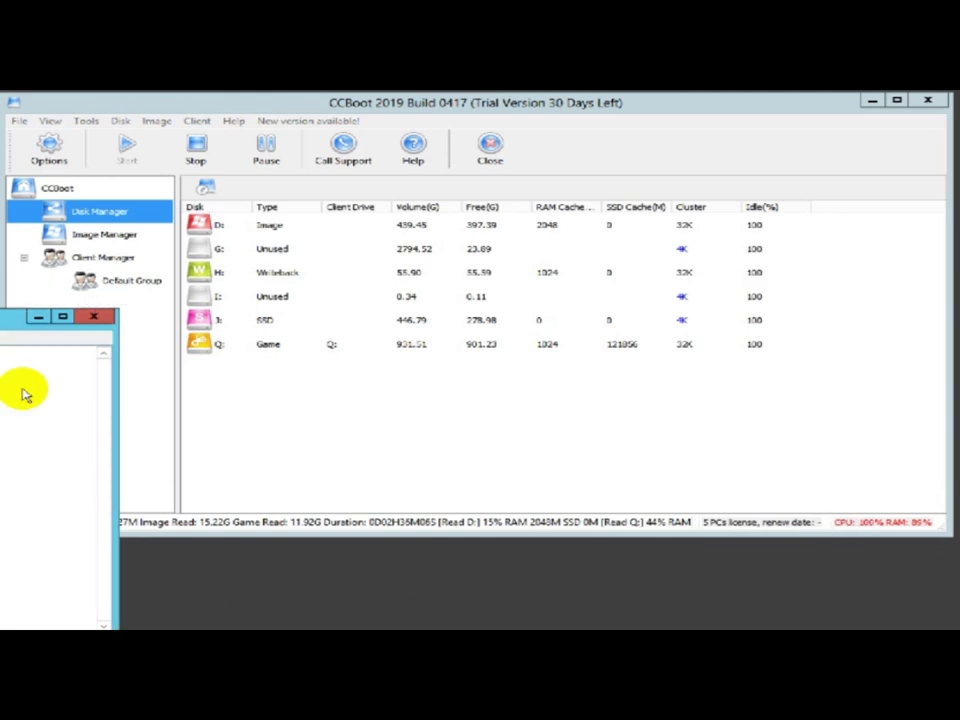
{"action": "left_click_drag", "start_coordinate": [140, 438], "coordinate": [26, 428]}
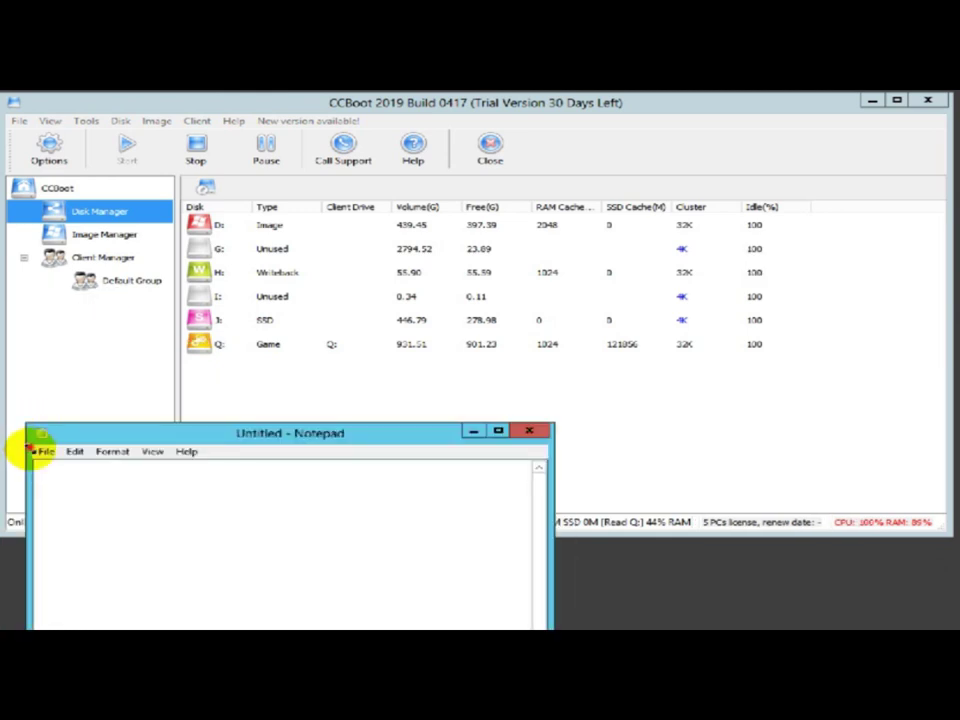
{"action": "left_click_drag", "start_coordinate": [18, 520], "coordinate": [43, 572]}
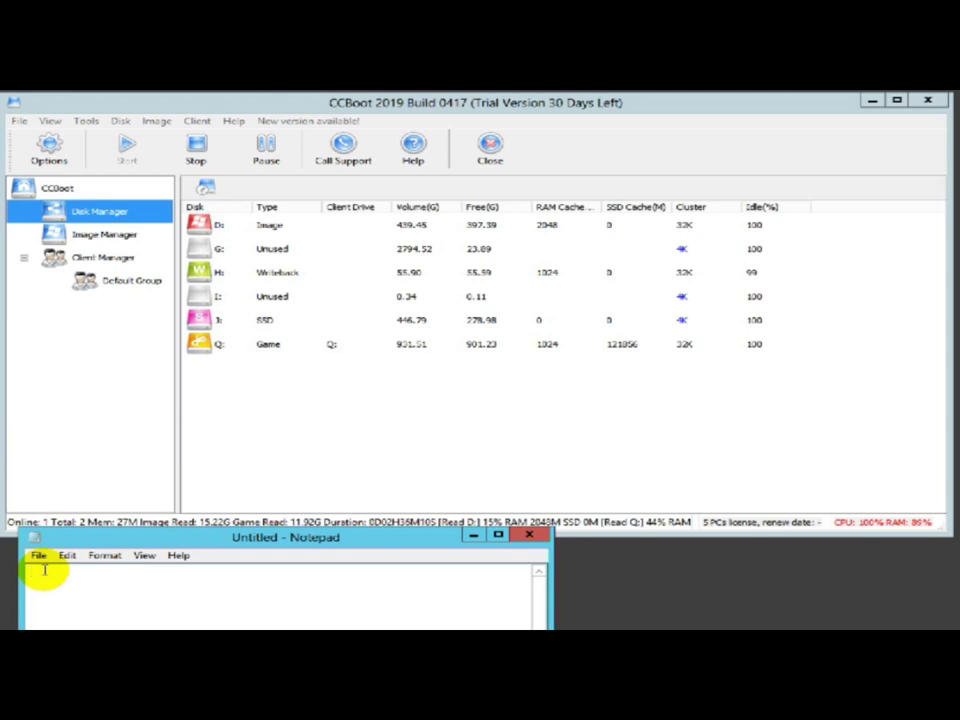
{"action": "type", "text": "new se"}
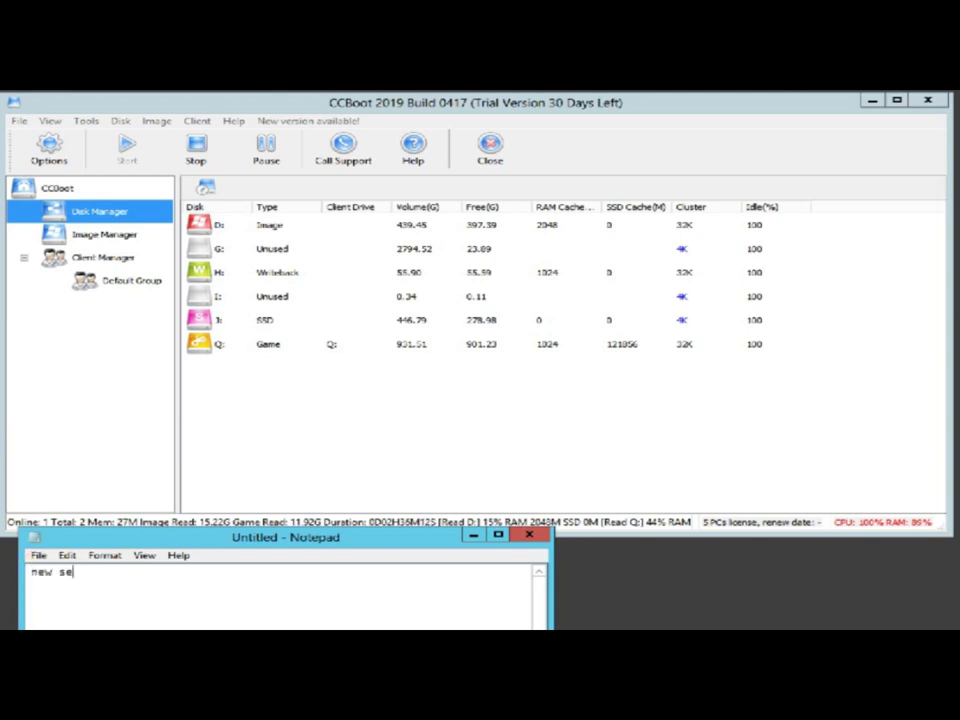
{"action": "type", "text": "ttings"}
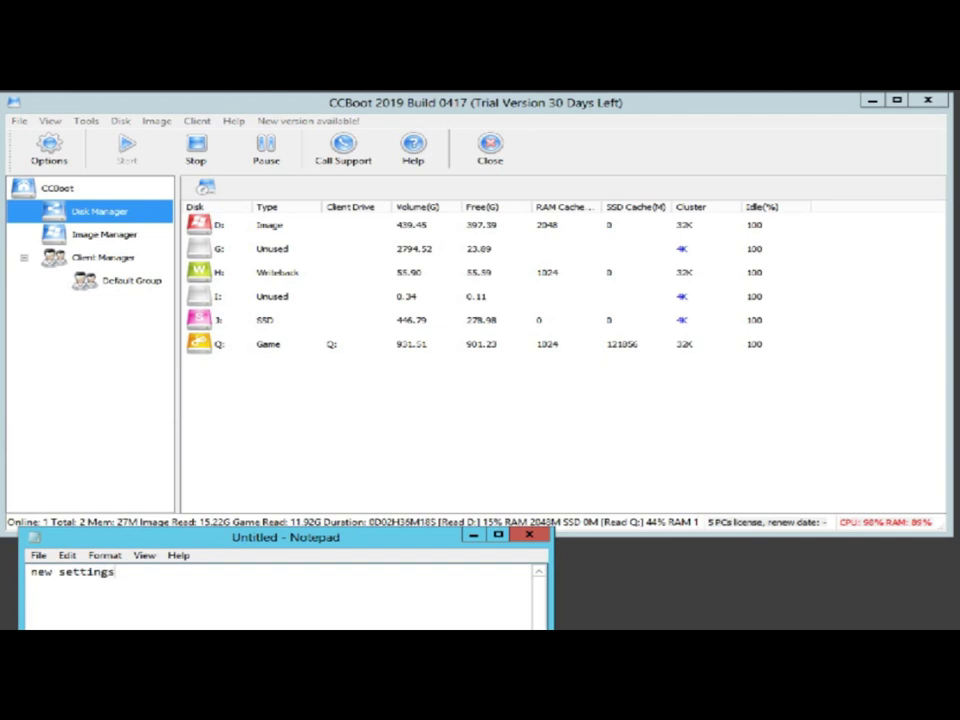
{"action": "type", "text": ":"}
{"action": "key", "text": "Return"}
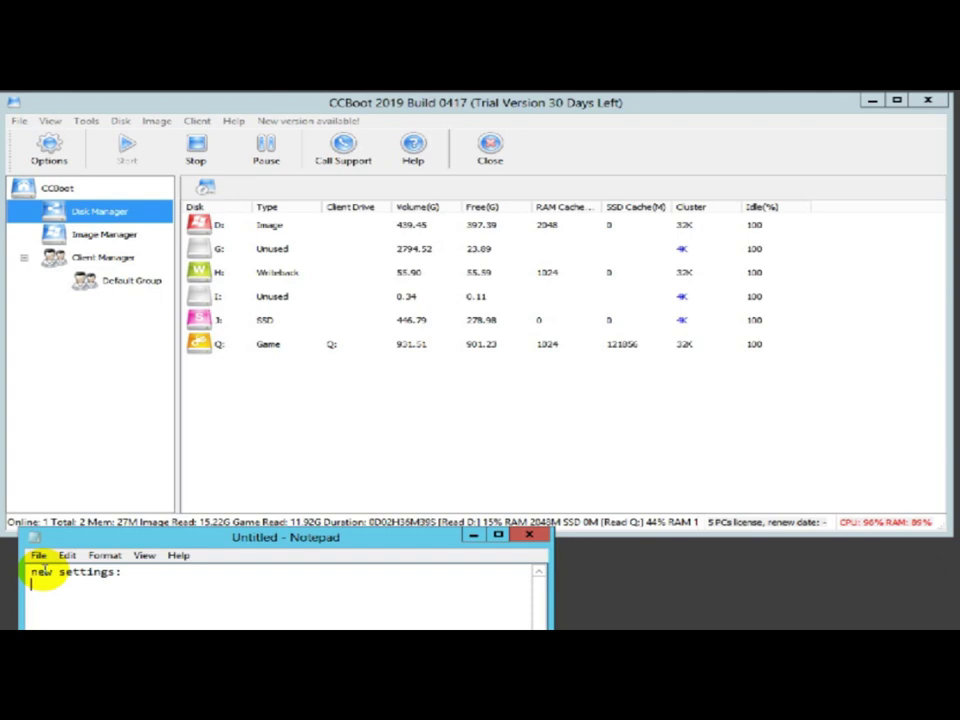
- Add the note line "J: SSD cache > will change to IMAGE" under the heading
{"action": "type", "text": "J:"}
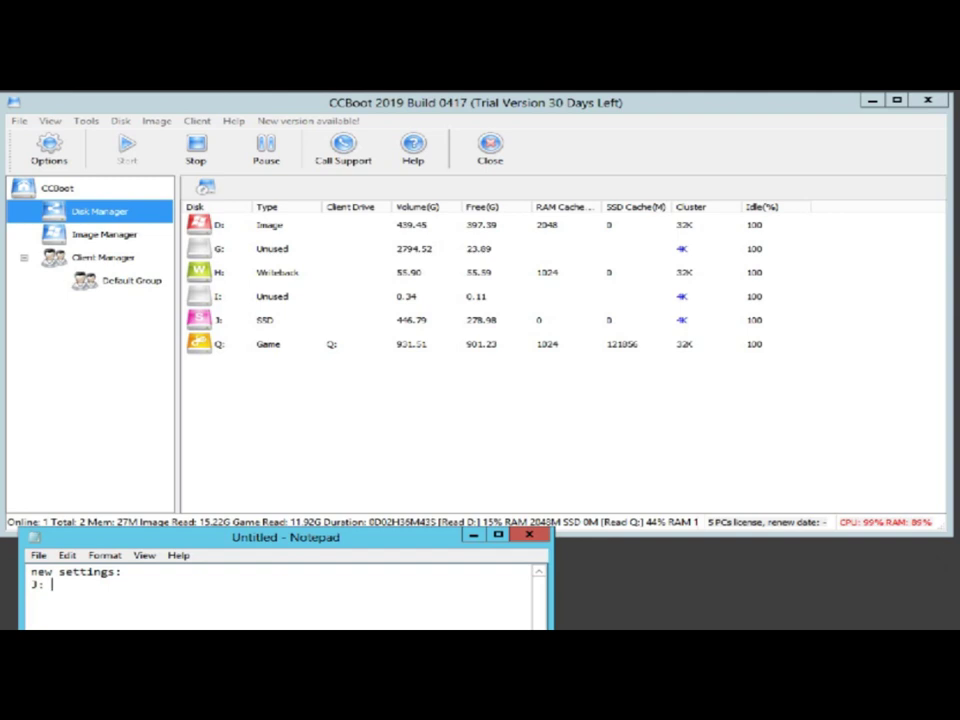
{"action": "type", "text": " SSD casch"}
{"action": "key", "text": "BackSpace"}
{"action": "key", "text": "BackSpace"}
{"action": "type", "text": "he to"}
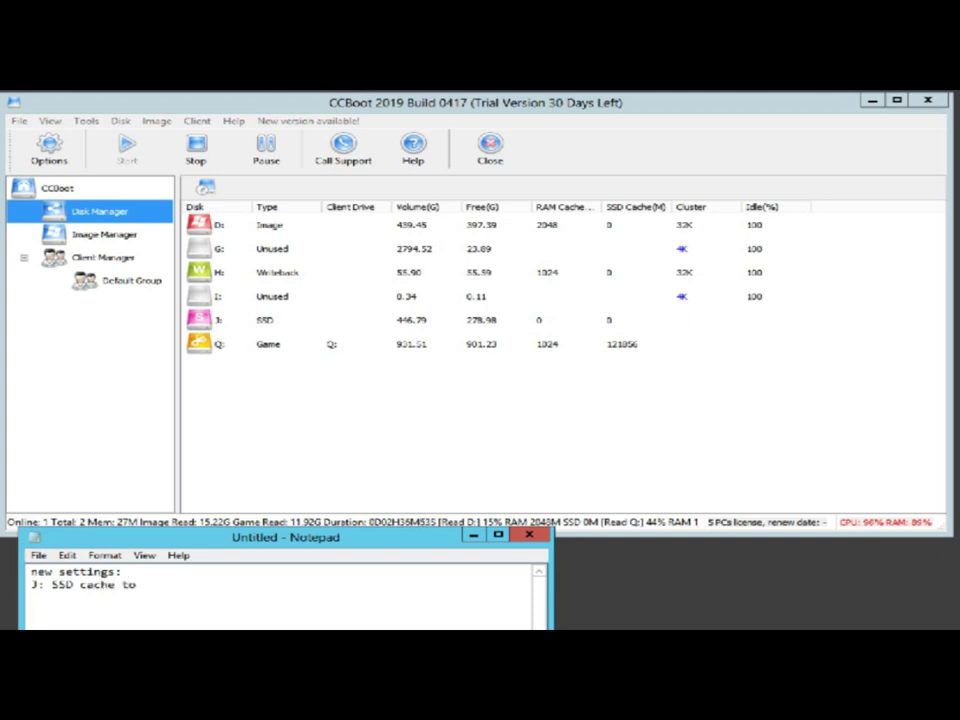
{"action": "key", "text": "BackSpace"}
{"action": "key", "text": "BackSpace"}
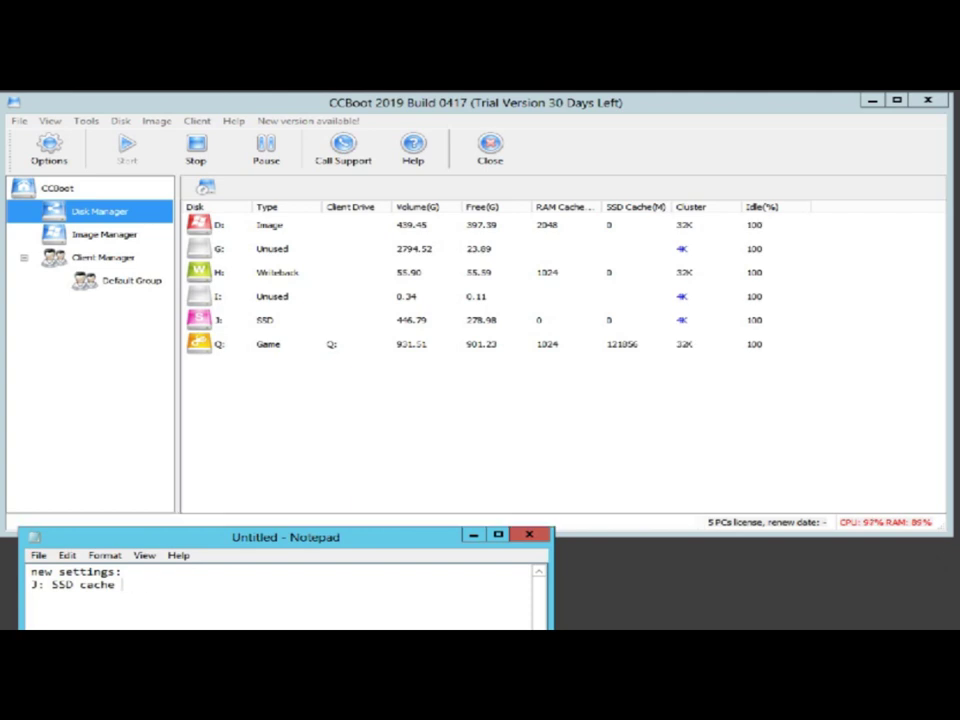
{"action": "type", "text": "> willchange to"}
{"action": "left_click", "coordinate": [165, 585]}
{"action": "key", "text": "End"}
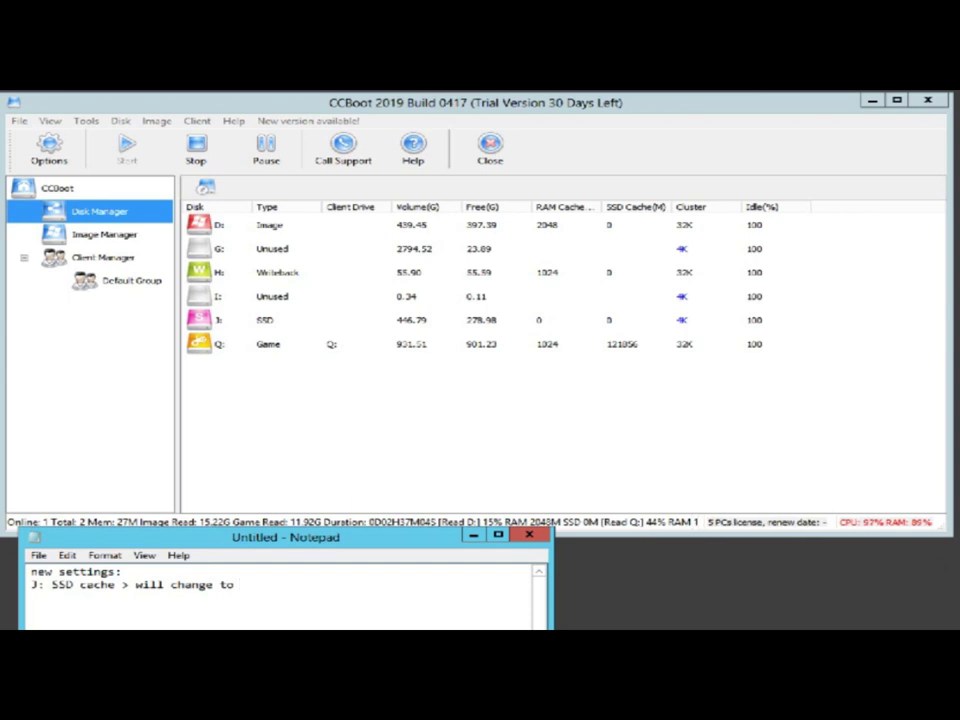
{"action": "type", "text": "IMAGE"}
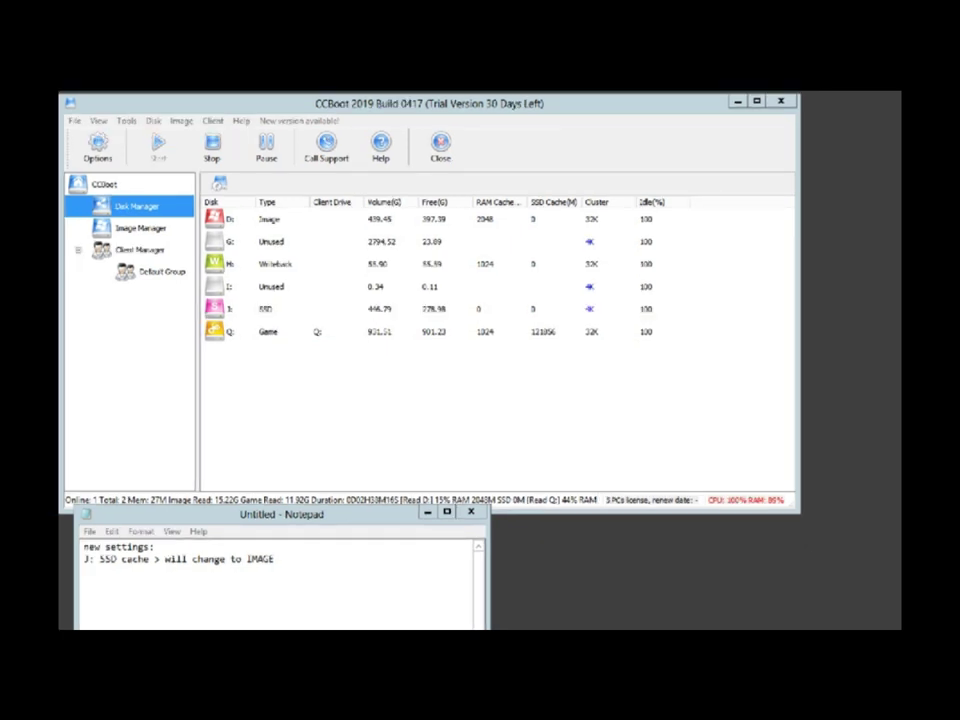
- Copy the win7 and win10 image folders from CCBOOT IMAGE (D:) to Local Disk (J:)
{"action": "double_click", "coordinate": [439, 218]}
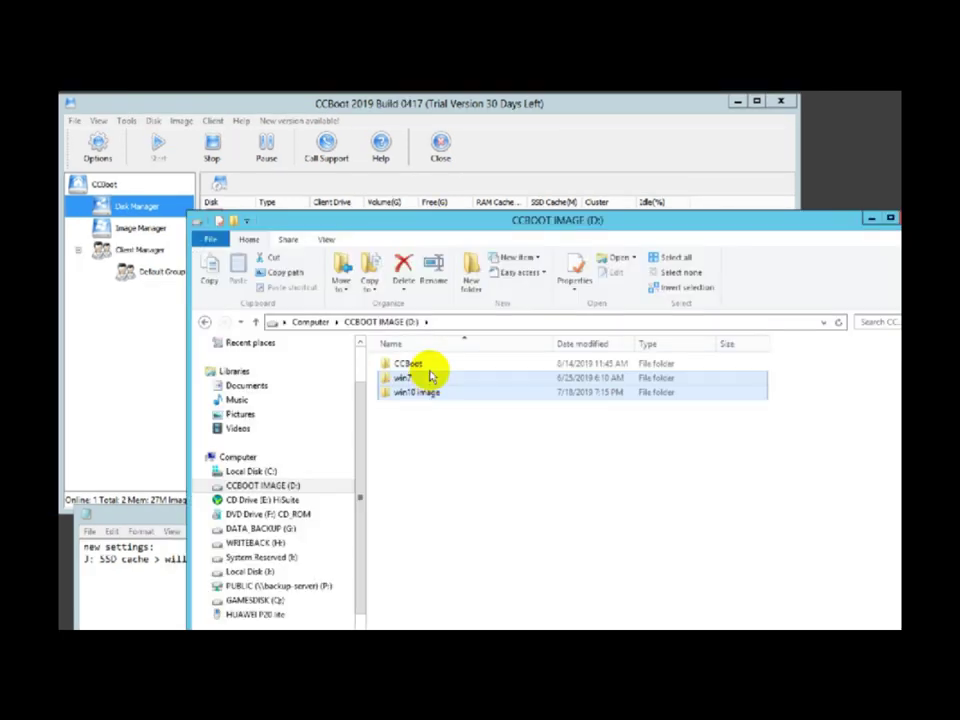
{"action": "right_click", "coordinate": [428, 377]}
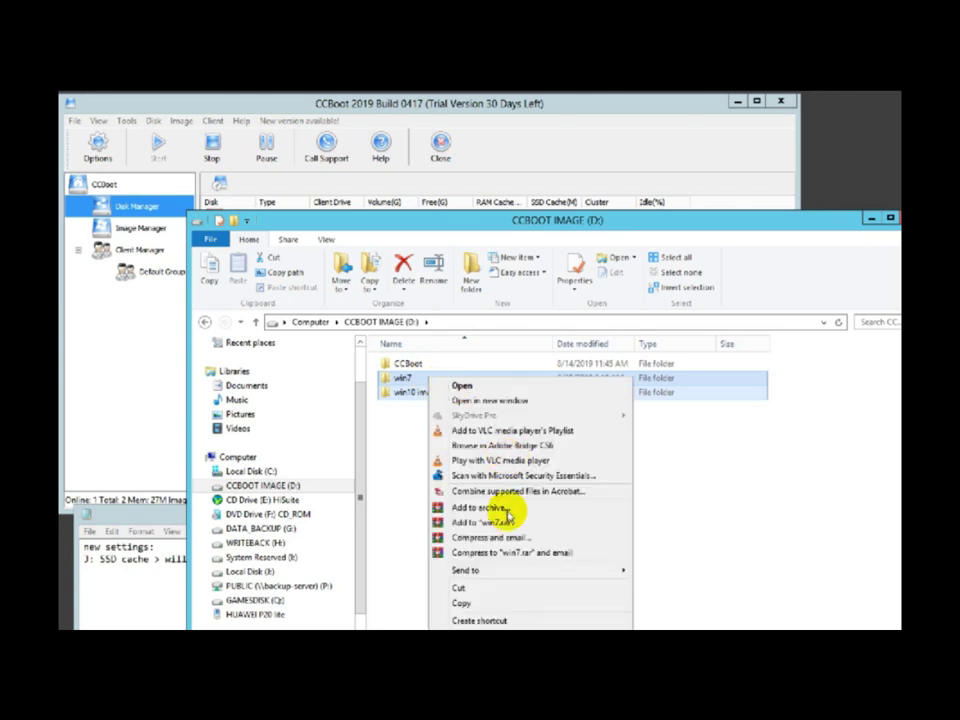
{"action": "left_click", "coordinate": [476, 604]}
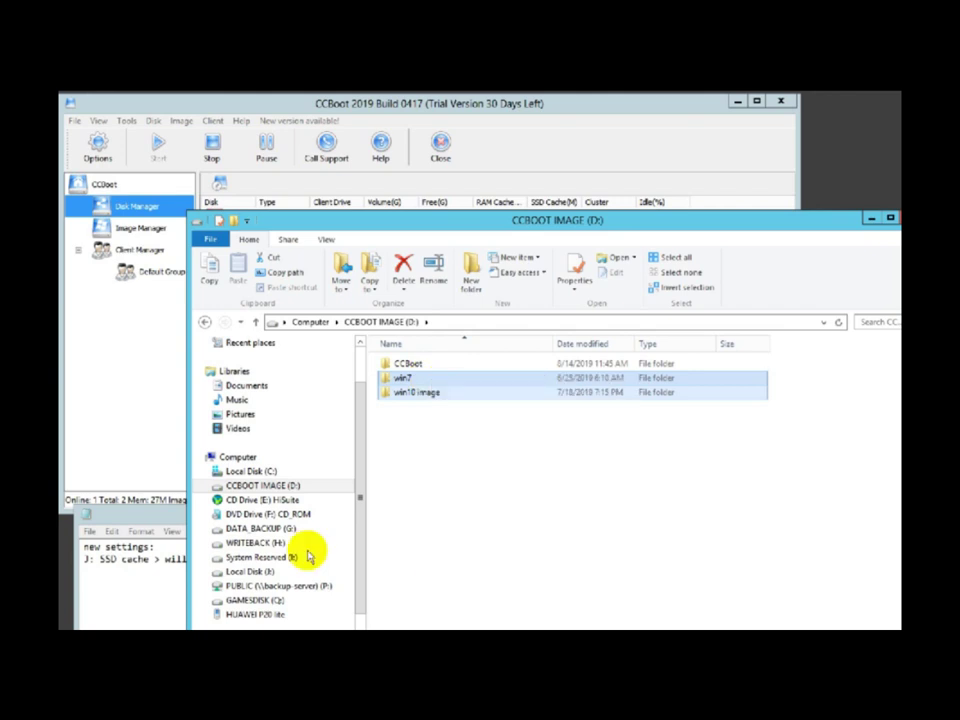
{"action": "left_click", "coordinate": [262, 574]}
{"action": "right_click", "coordinate": [400, 560]}
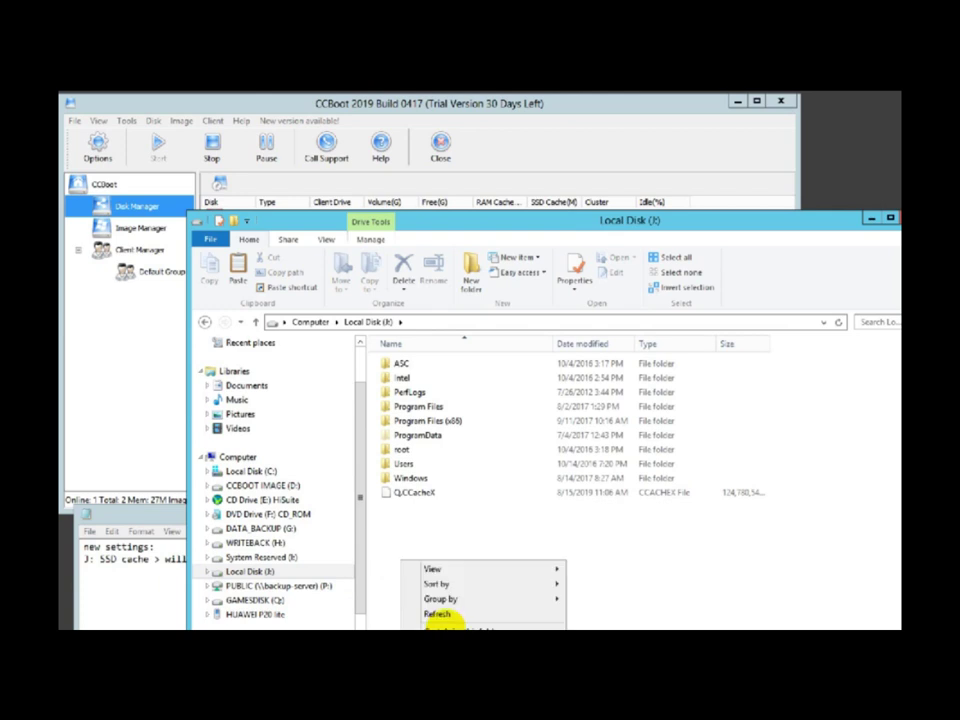
{"action": "left_click", "coordinate": [437, 614]}
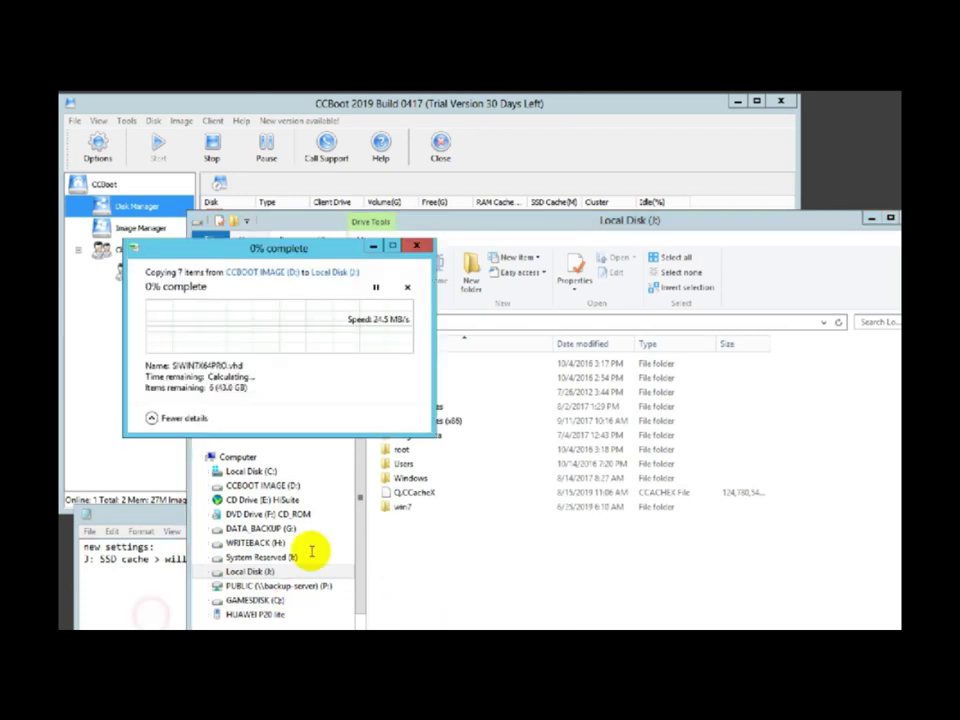
- Add the note line "copy OS image to SSD (new Image)" in Notepad and minimize the note
{"action": "key", "text": "alt+Tab"}
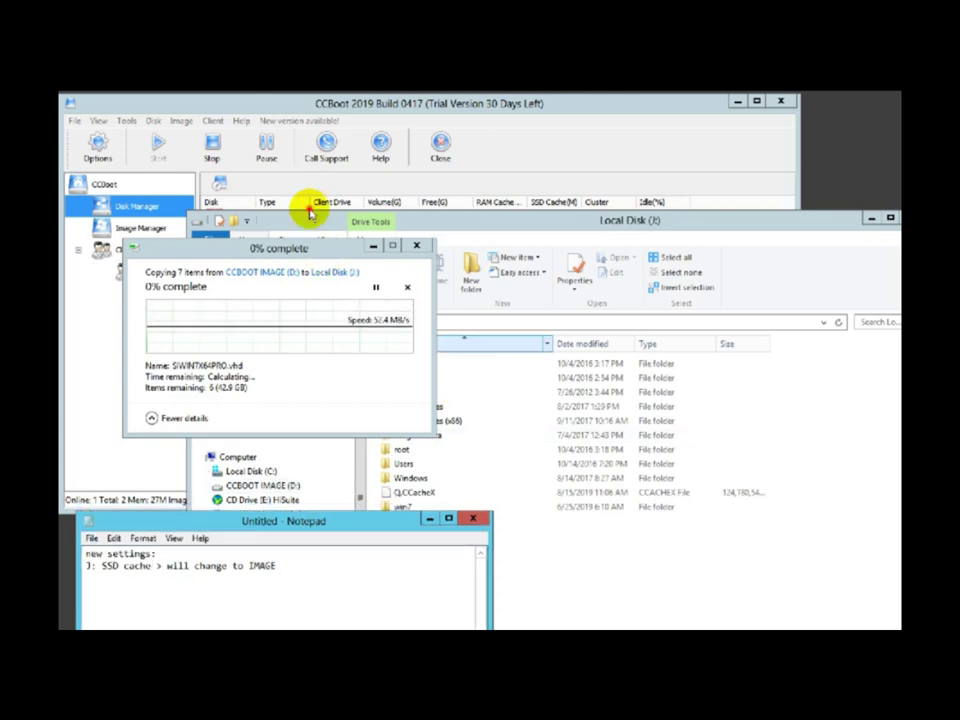
{"action": "left_click", "coordinate": [354, 566]}
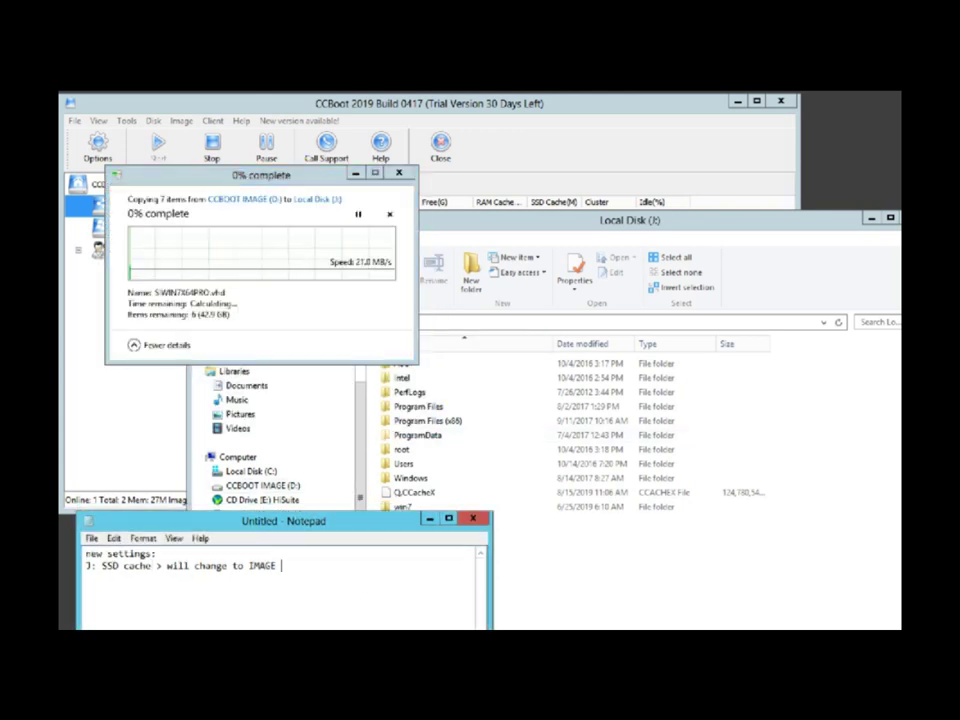
{"action": "key", "text": "Return"}
{"action": "type", "text": "copy OS image to SSD ()"}
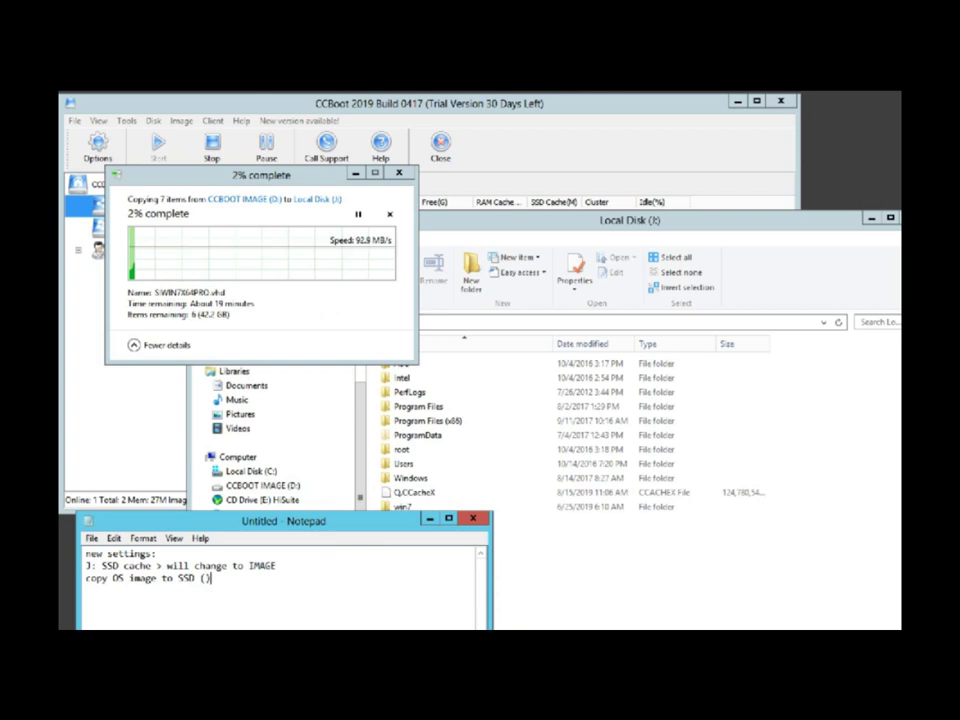
{"action": "type", "text": "new "}
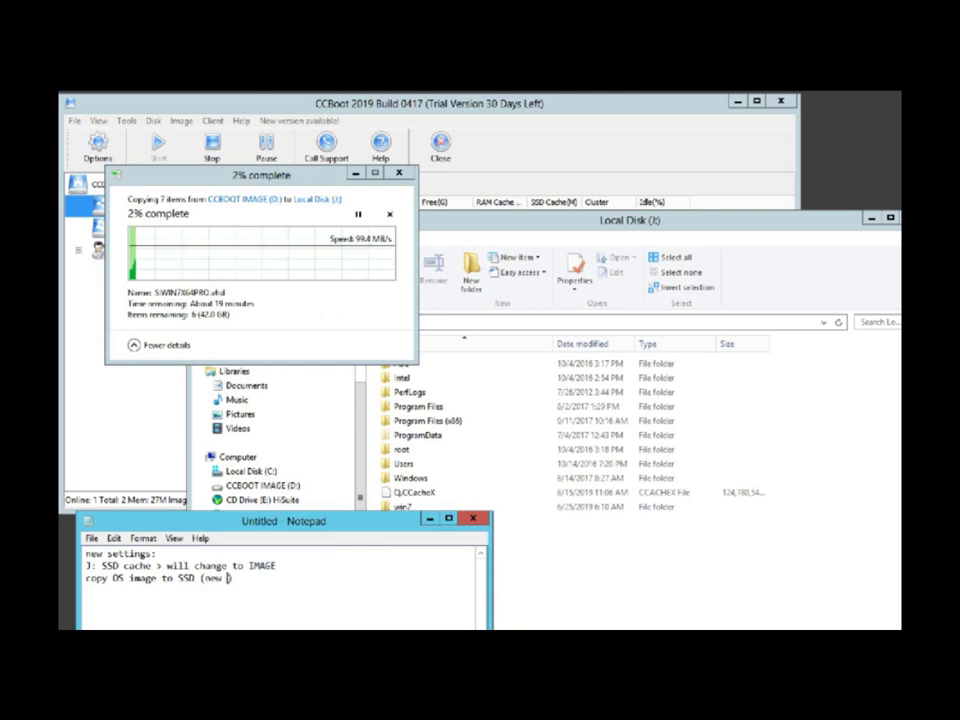
{"action": "type", "text": "Iamage"}
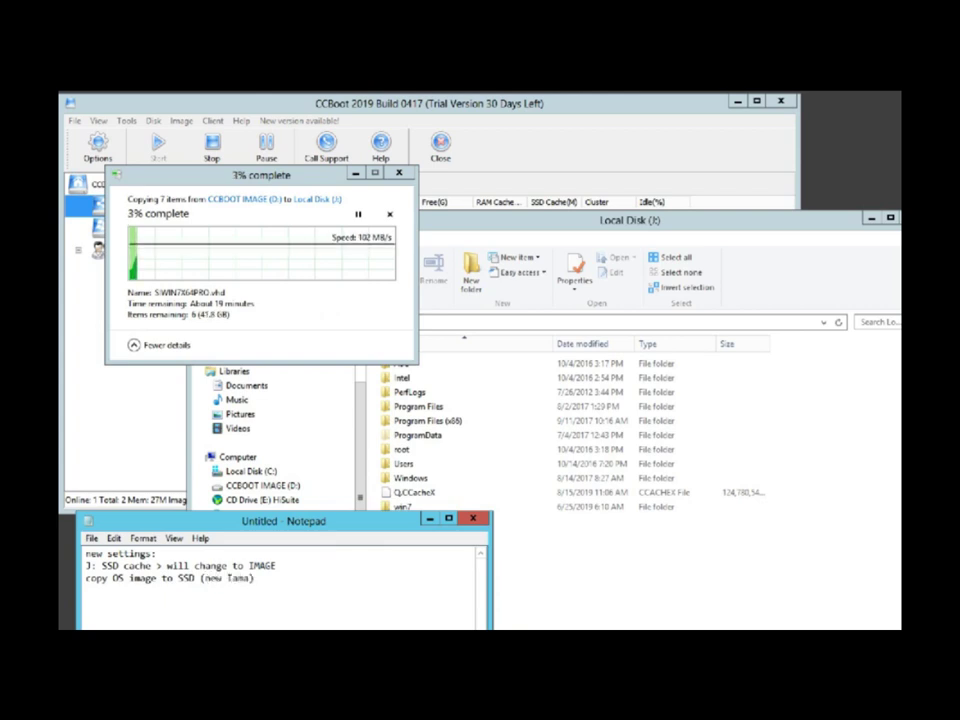
{"action": "key", "text": "BackSpace"}
{"action": "key", "text": "BackSpace"}
{"action": "key", "text": "BackSpace"}
{"action": "key", "text": "BackSpace"}
{"action": "key", "text": "BackSpace"}
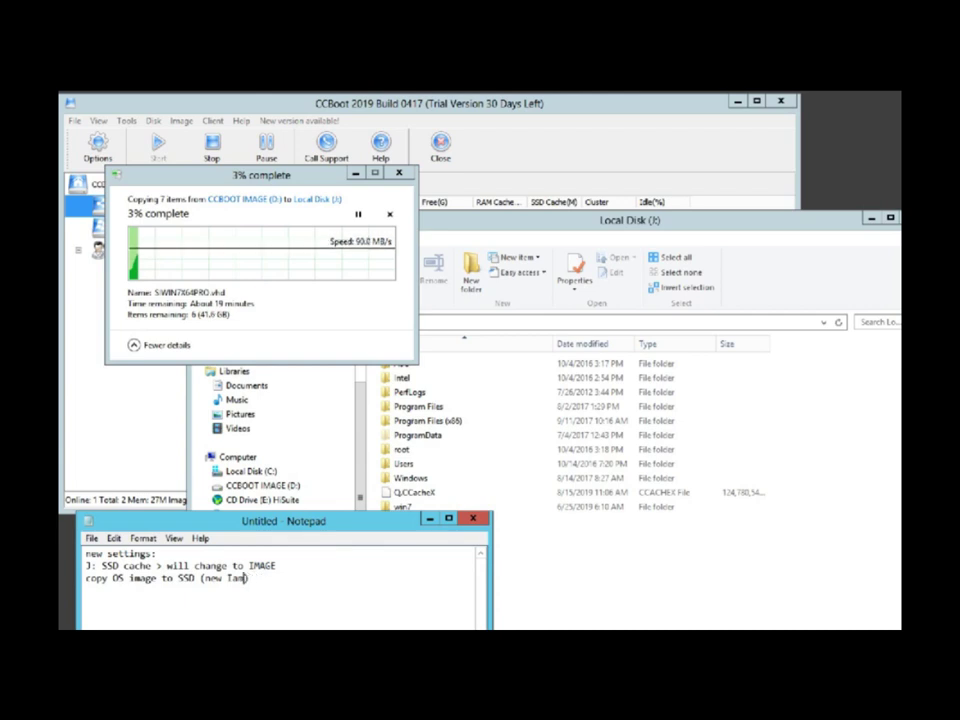
{"action": "type", "text": "mage)"}
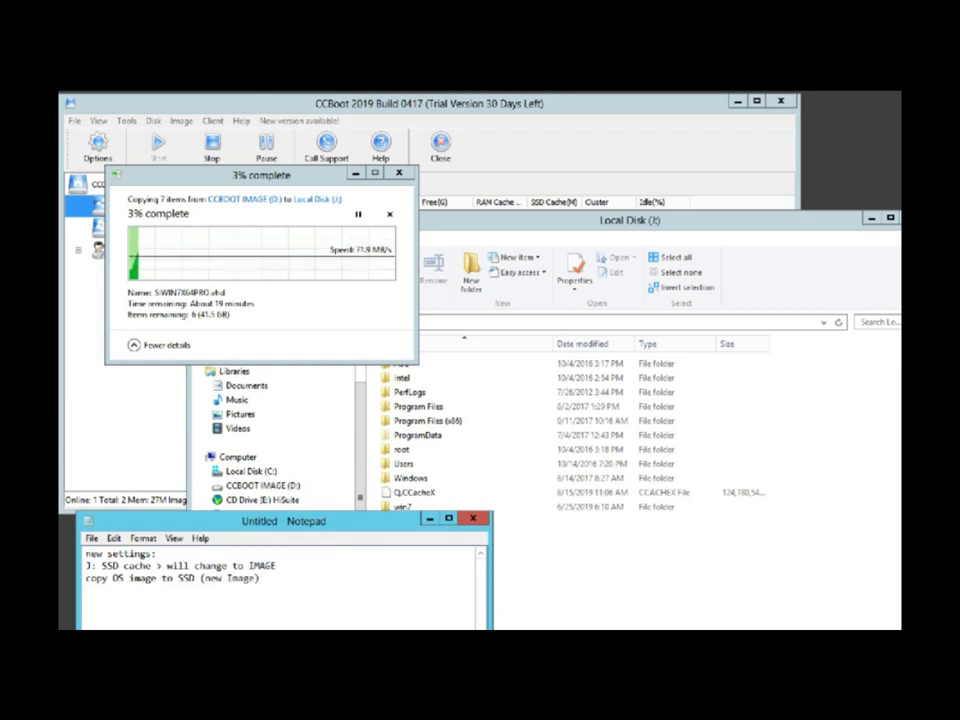
{"action": "left_click", "coordinate": [432, 524]}
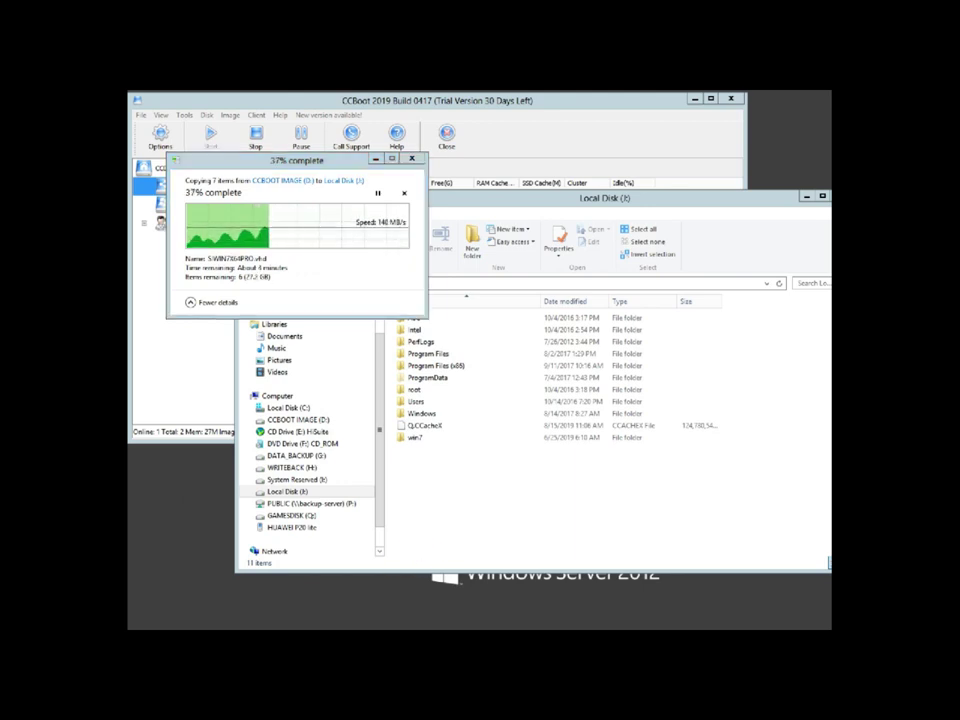
- Bring the CCBoot window to the front and set the type of disk J: to Unused
{"action": "mouse_move", "coordinate": [666, 104]}
{"action": "left_mouse_down"}
{"action": "mouse_move", "coordinate": [681, 211]}
{"action": "mouse_move", "coordinate": [676, 117]}
{"action": "left_mouse_up"}
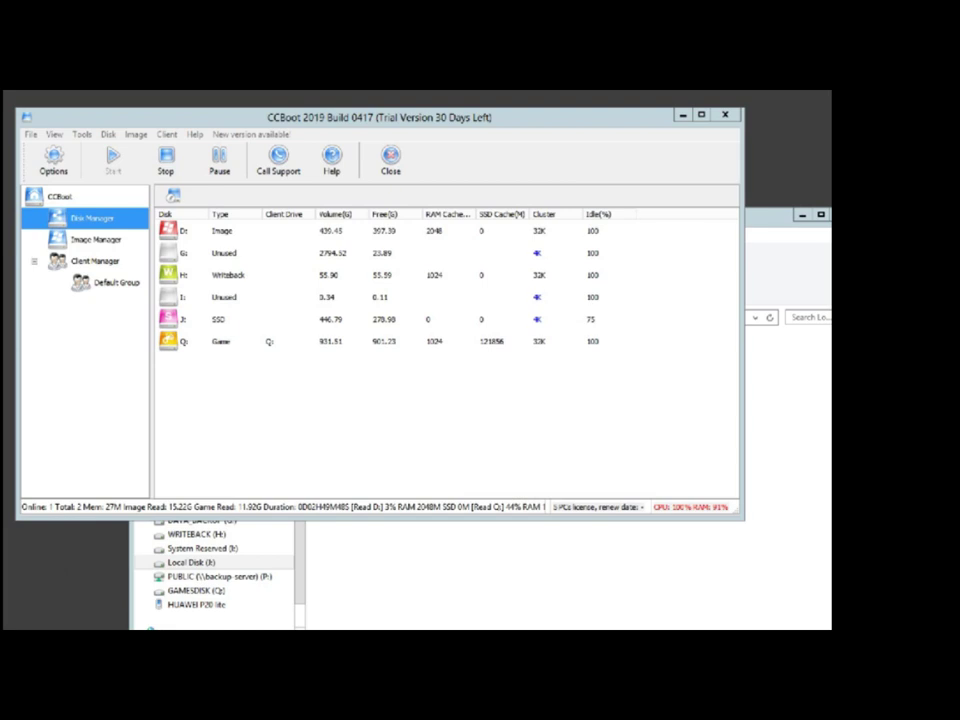
{"action": "double_click", "coordinate": [296, 236]}
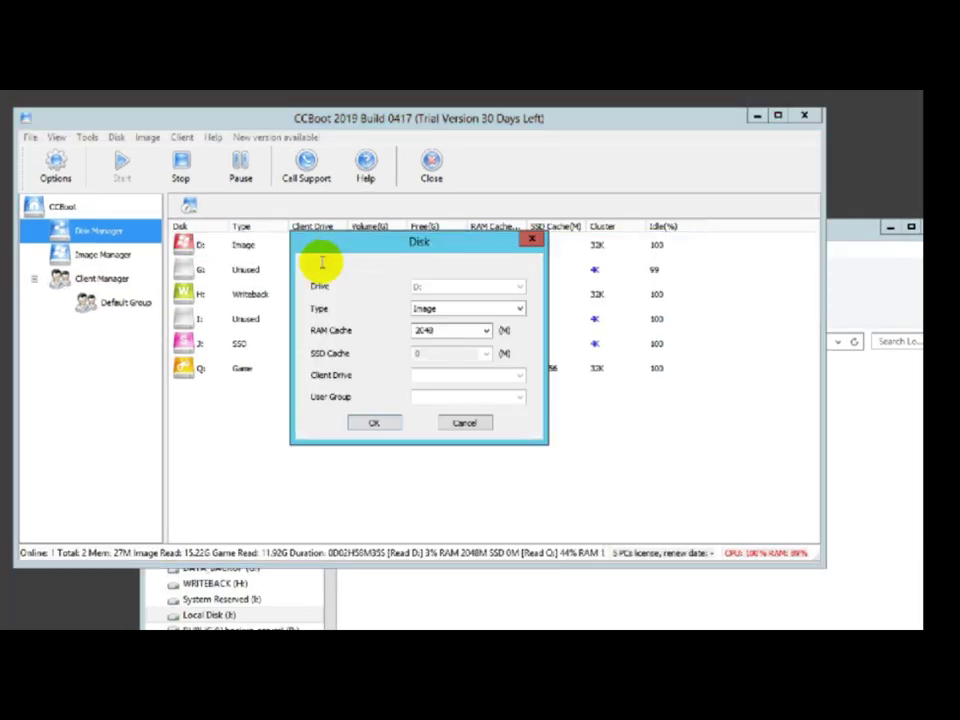
{"action": "left_click", "coordinate": [532, 239]}
{"action": "left_click", "coordinate": [208, 344]}
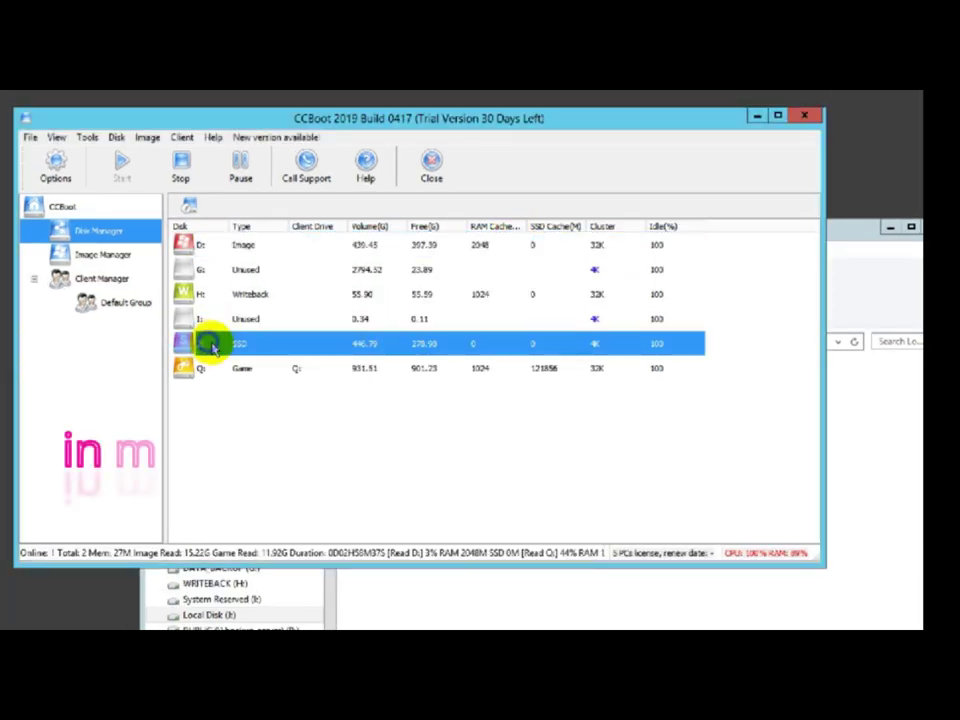
{"action": "right_click", "coordinate": [208, 344]}
{"action": "left_click", "coordinate": [246, 352]}
{"action": "left_click", "coordinate": [519, 309]}
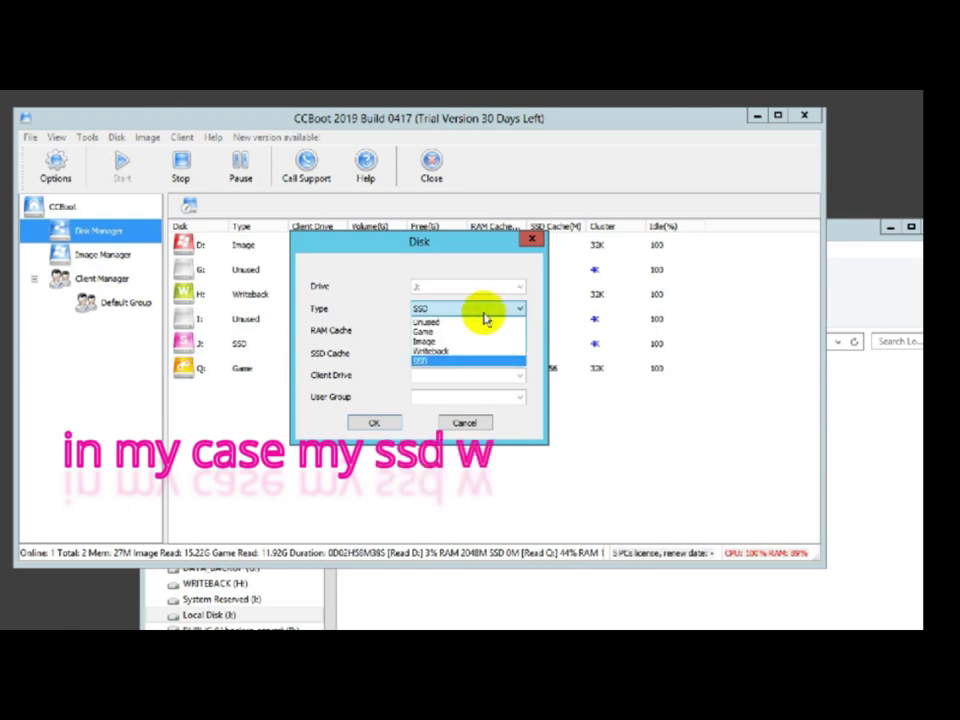
{"action": "left_click", "coordinate": [450, 322]}
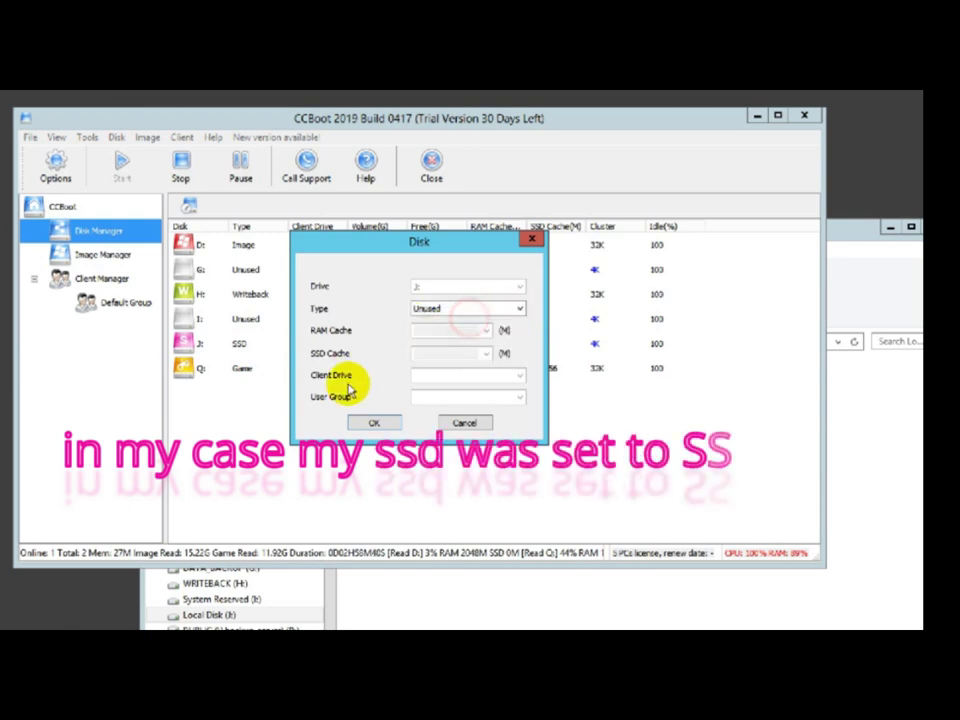
{"action": "left_click", "coordinate": [379, 423]}
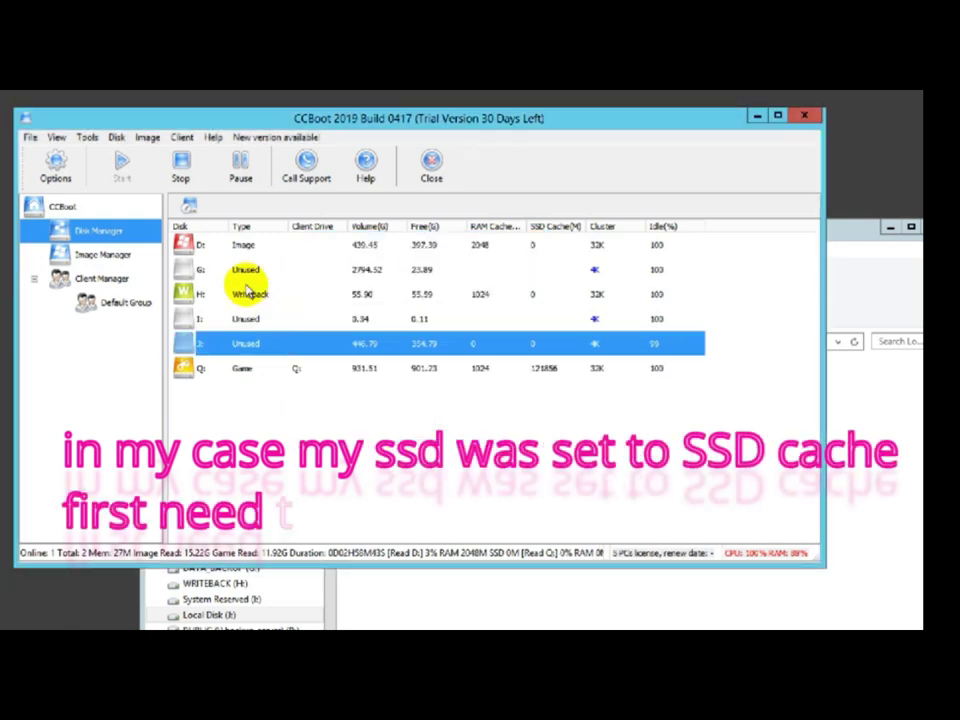
- Set the type of disk D: to Unused
{"action": "left_click", "coordinate": [246, 251]}
{"action": "right_click", "coordinate": [264, 246]}
{"action": "left_click", "coordinate": [285, 257]}
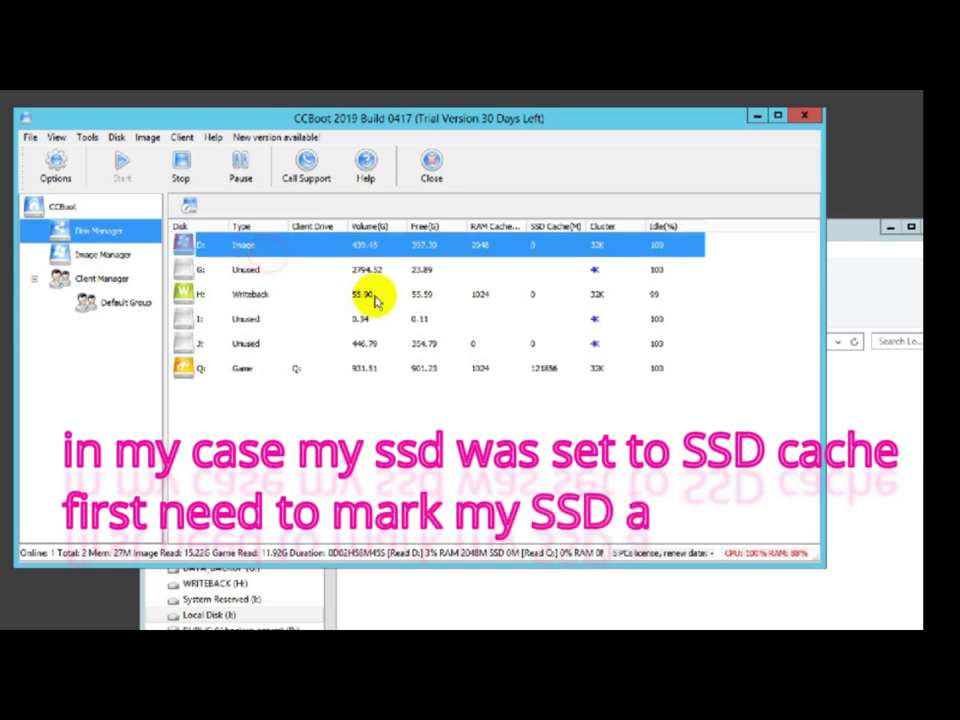
{"action": "double_click", "coordinate": [298, 250]}
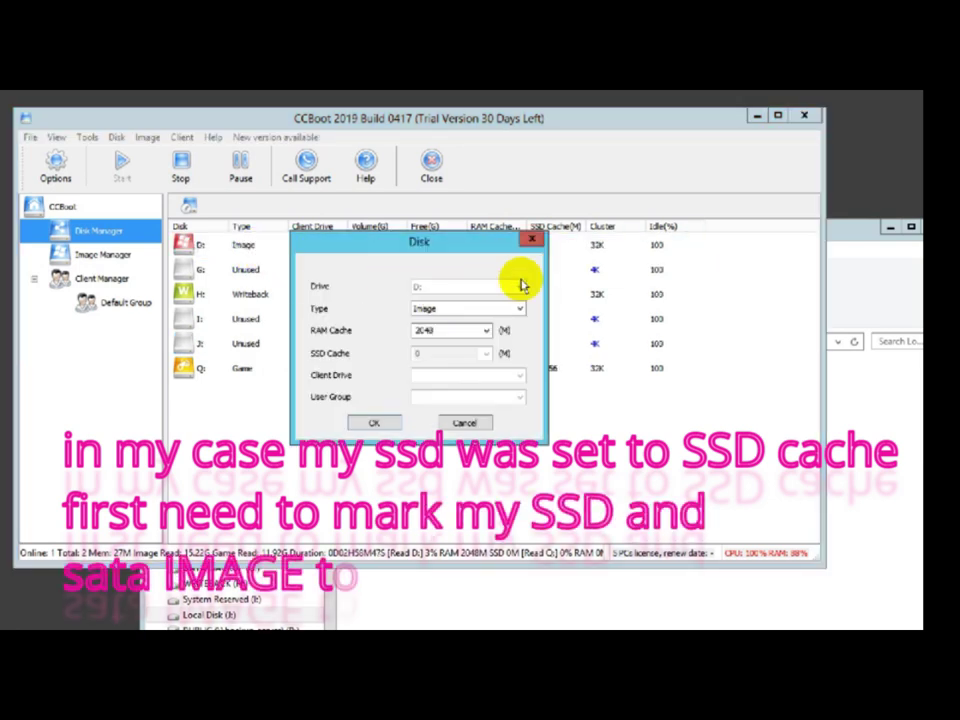
{"action": "left_click", "coordinate": [516, 311]}
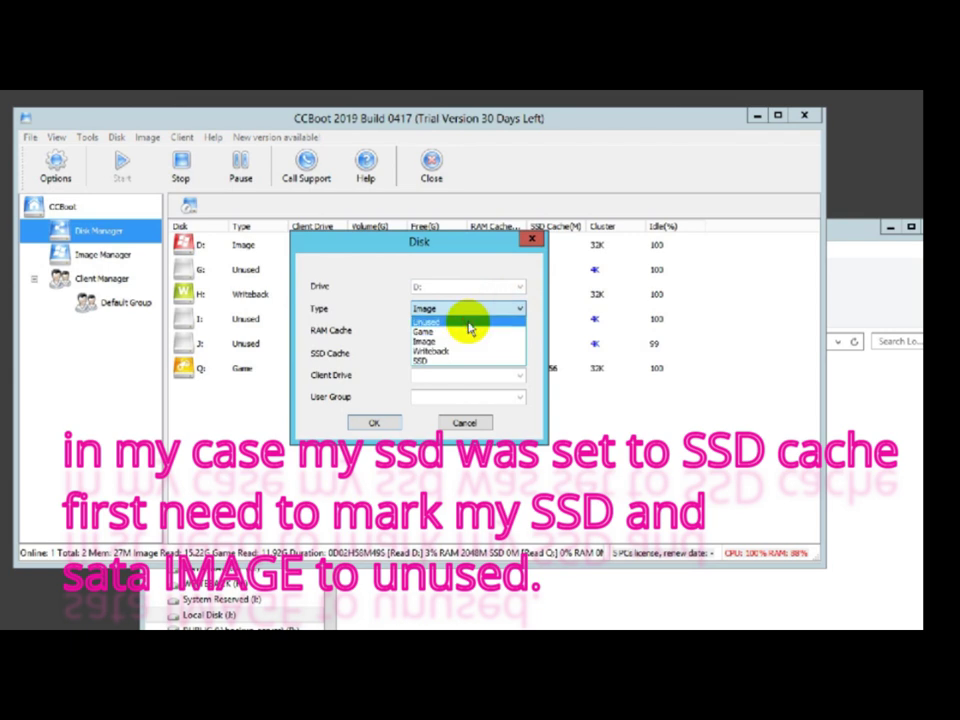
{"action": "left_click", "coordinate": [469, 324]}
{"action": "left_click", "coordinate": [377, 422]}
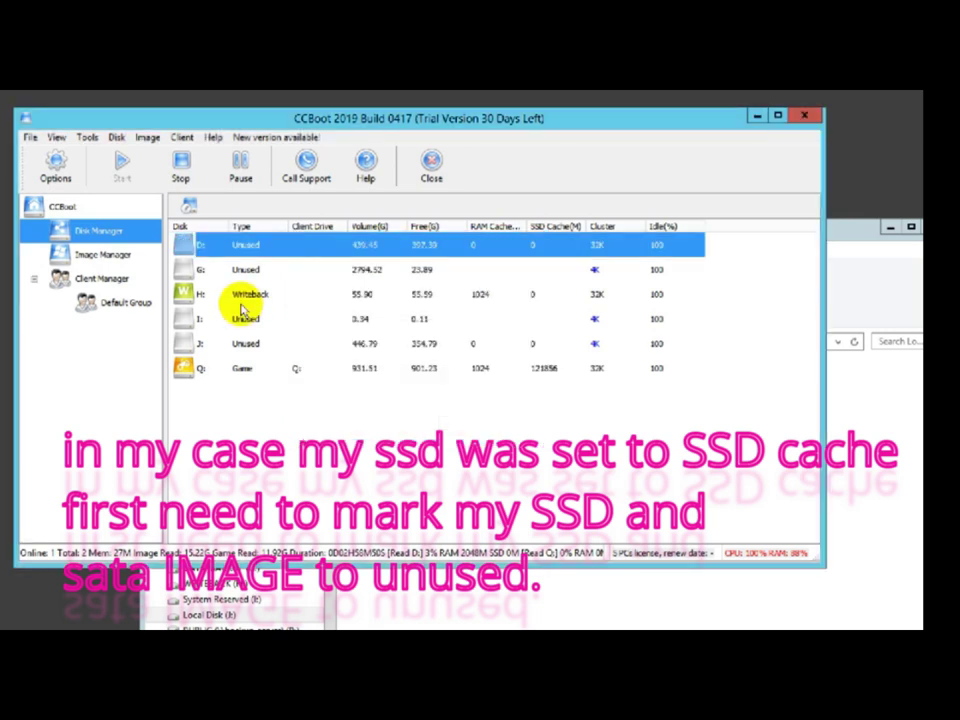
- Set disk J: to type Image with a RAM cache of 2048 M
{"action": "left_click", "coordinate": [214, 346]}
{"action": "right_click", "coordinate": [216, 348]}
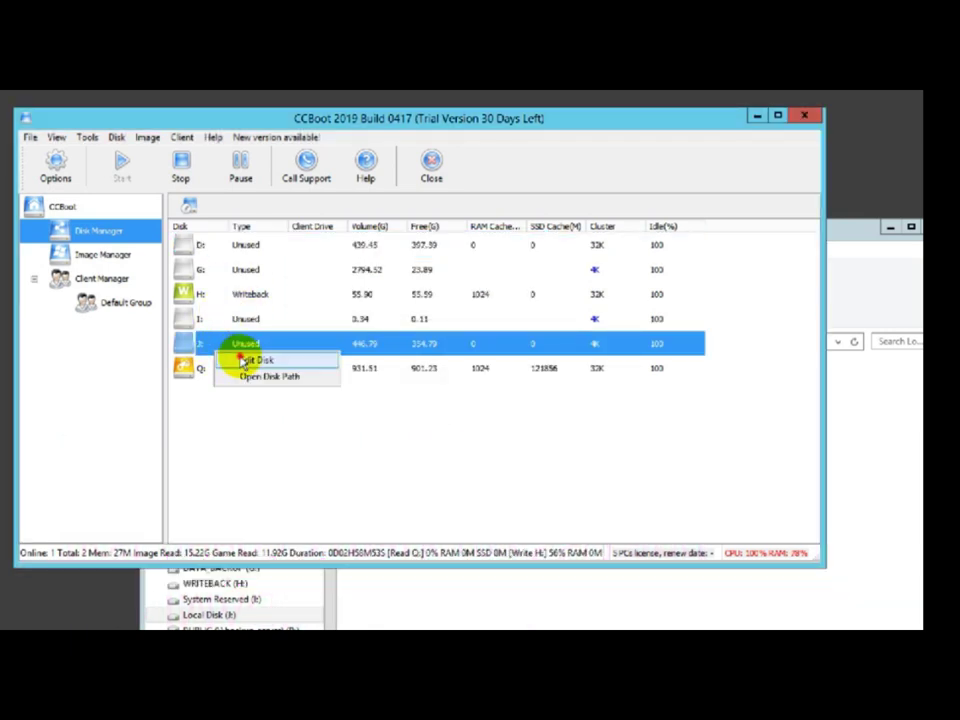
{"action": "left_click", "coordinate": [245, 361]}
{"action": "left_click", "coordinate": [519, 311]}
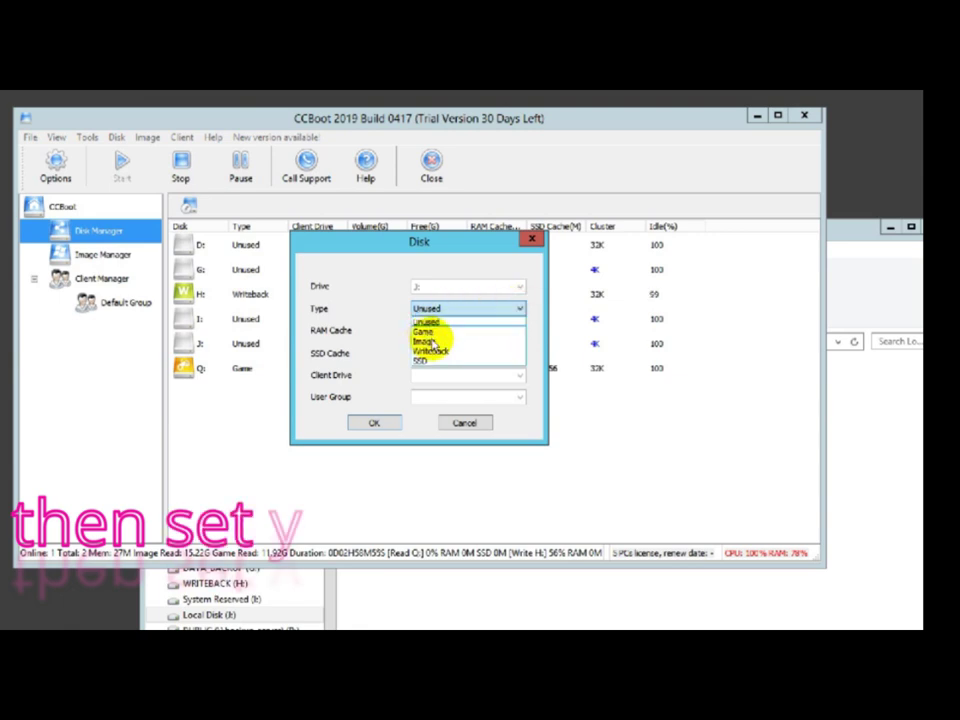
{"action": "left_click", "coordinate": [424, 341]}
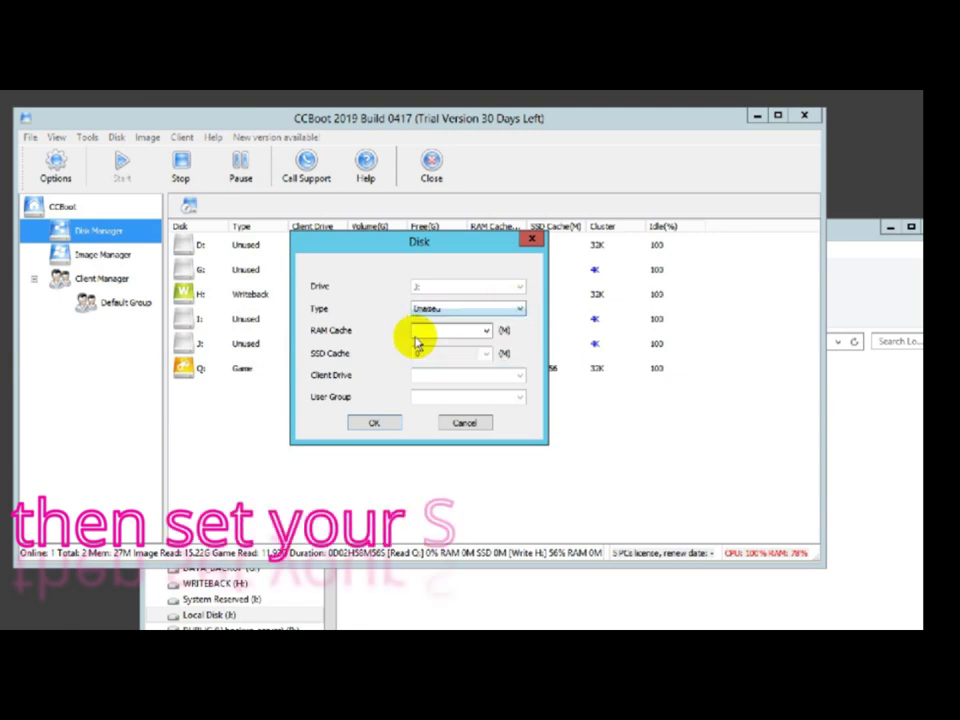
{"action": "left_click", "coordinate": [487, 337]}
{"action": "left_click", "coordinate": [439, 362]}
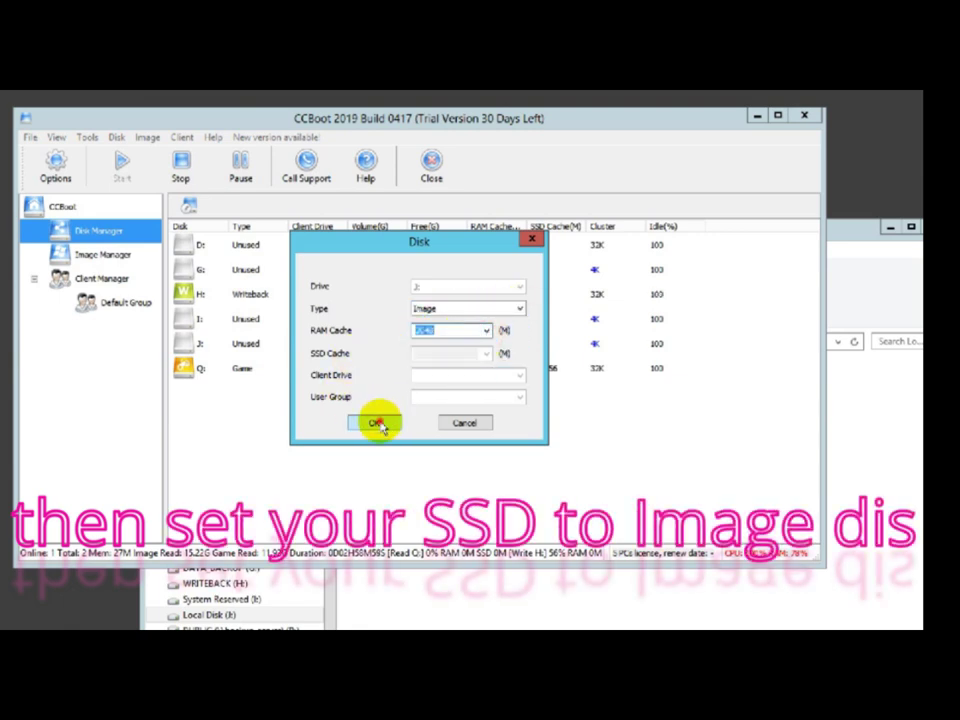
{"action": "left_click", "coordinate": [375, 423]}
{"action": "left_click", "coordinate": [254, 350]}
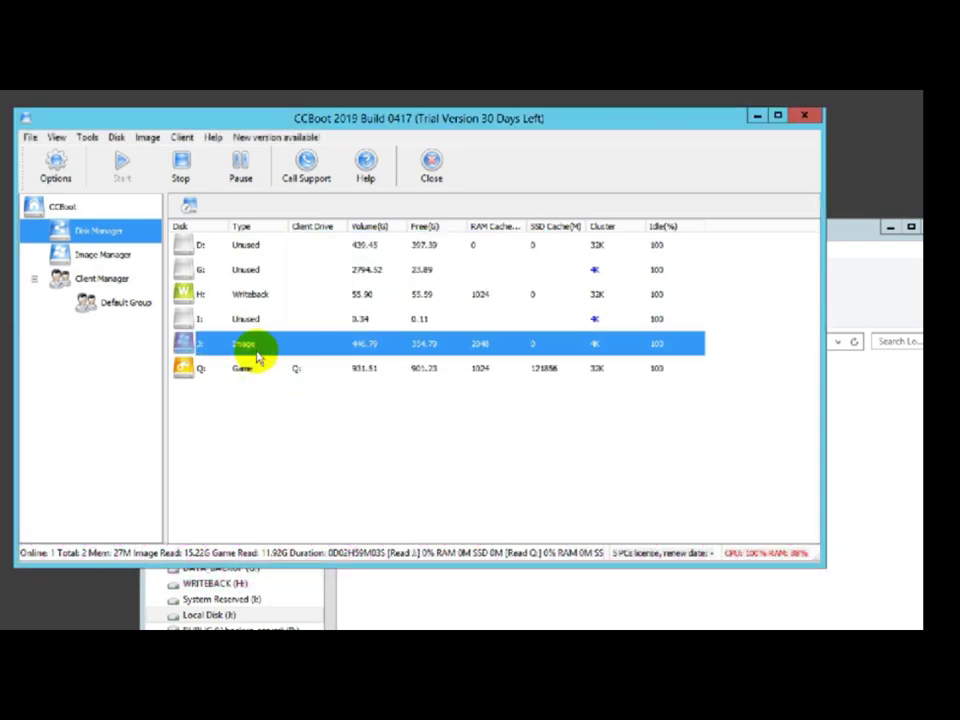
- Show the list of registered OS images in Image Manager
{"action": "left_click", "coordinate": [118, 280]}
{"action": "left_click", "coordinate": [114, 256]}
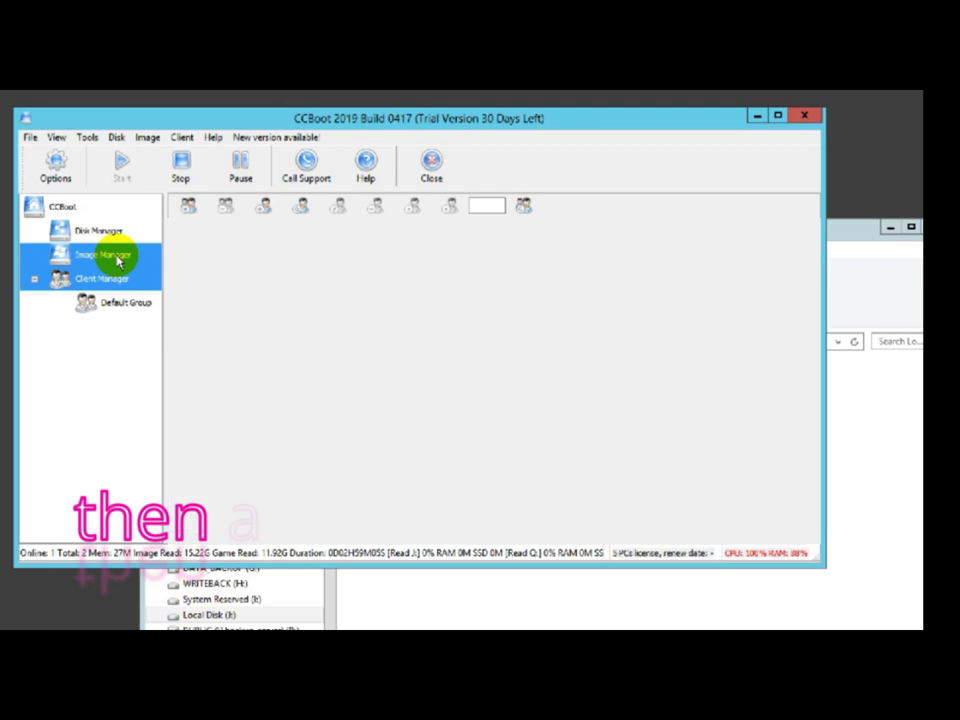
{"action": "left_click", "coordinate": [225, 250]}
{"action": "right_click", "coordinate": [227, 251]}
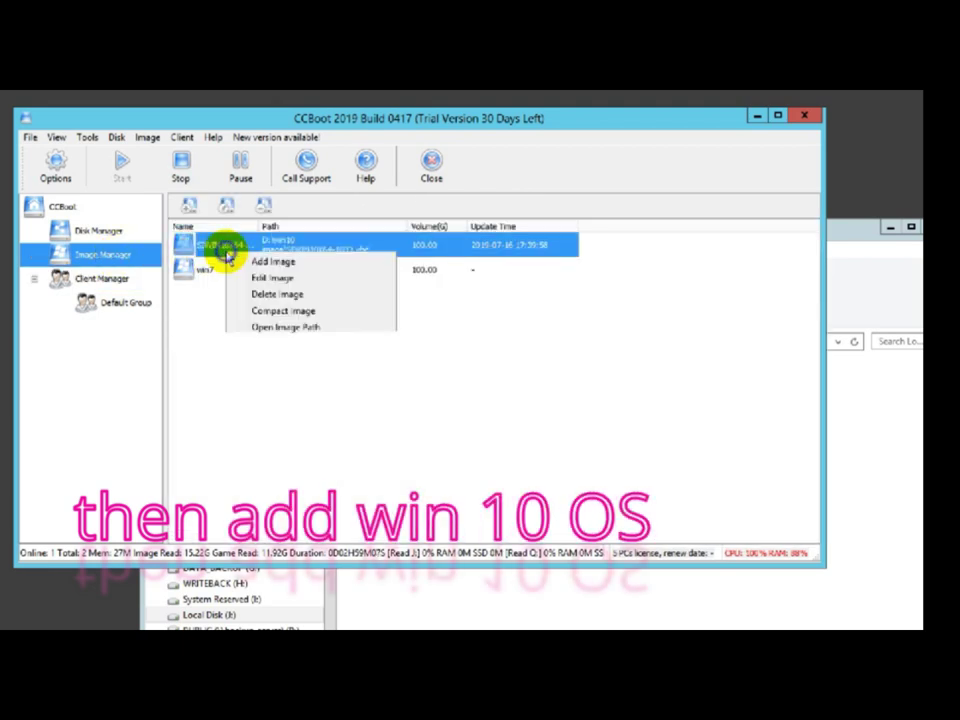
{"action": "left_click", "coordinate": [272, 277]}
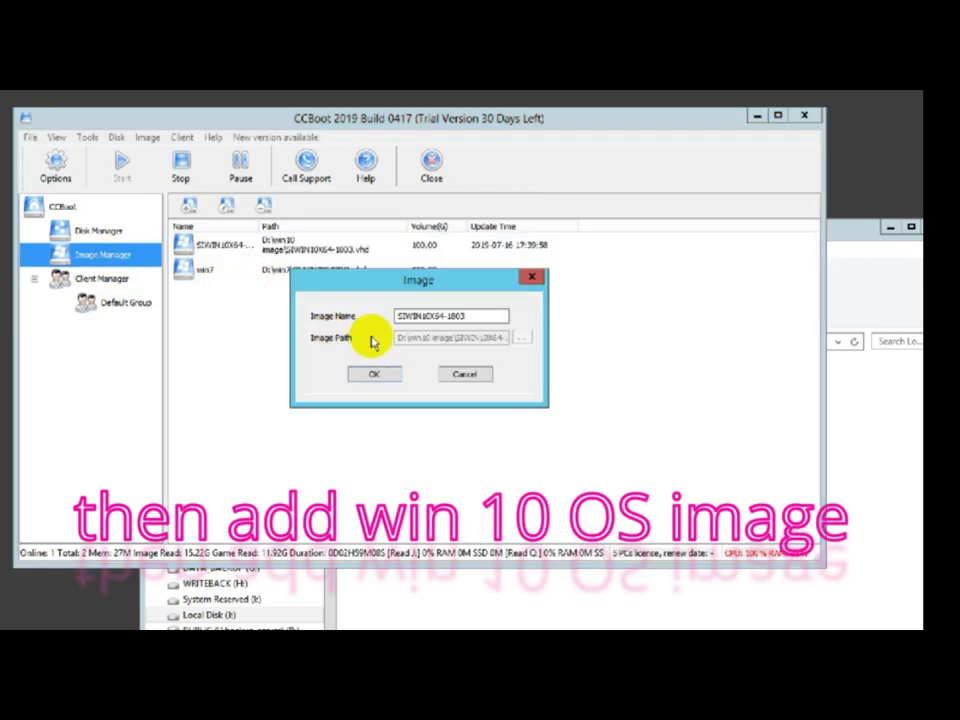
{"action": "left_click", "coordinate": [490, 318]}
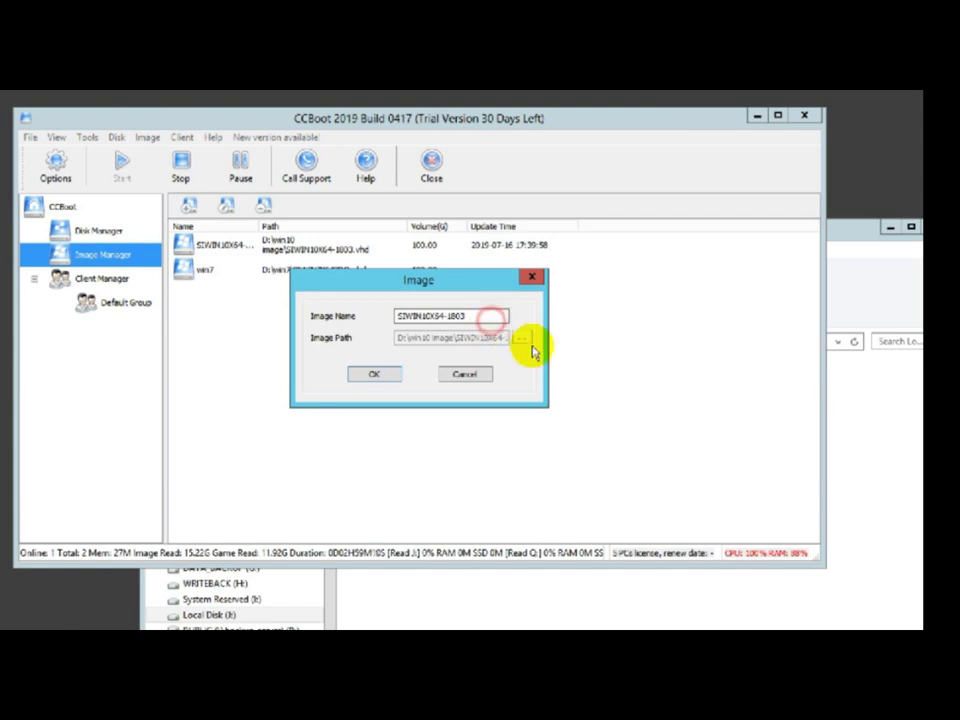
{"action": "left_click", "coordinate": [521, 339]}
{"action": "left_click", "coordinate": [487, 374]}
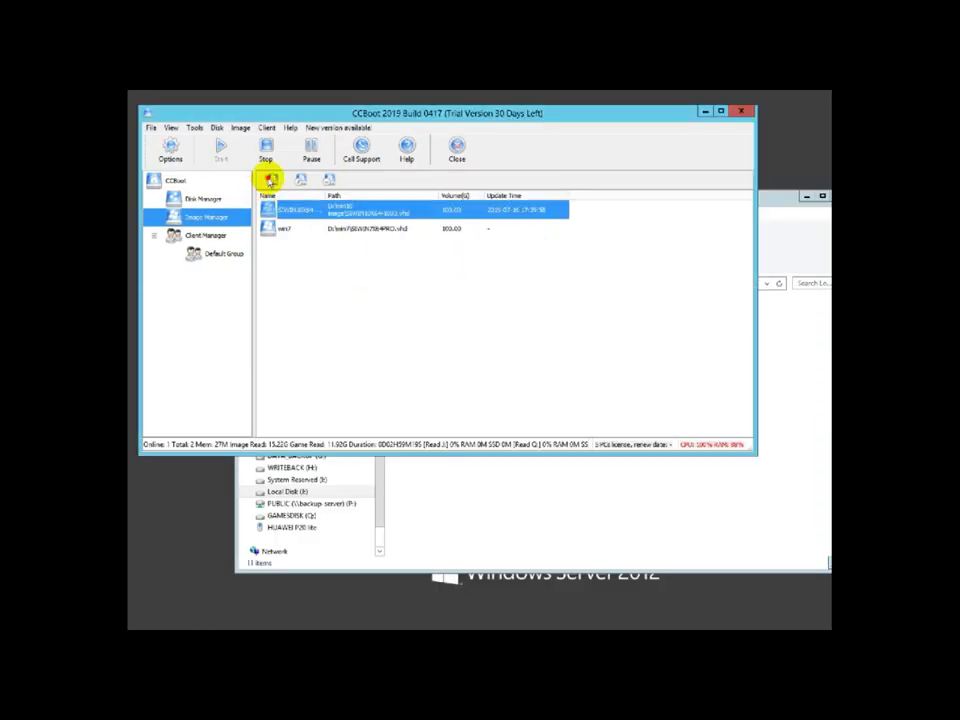
{"action": "left_click", "coordinate": [189, 205]}
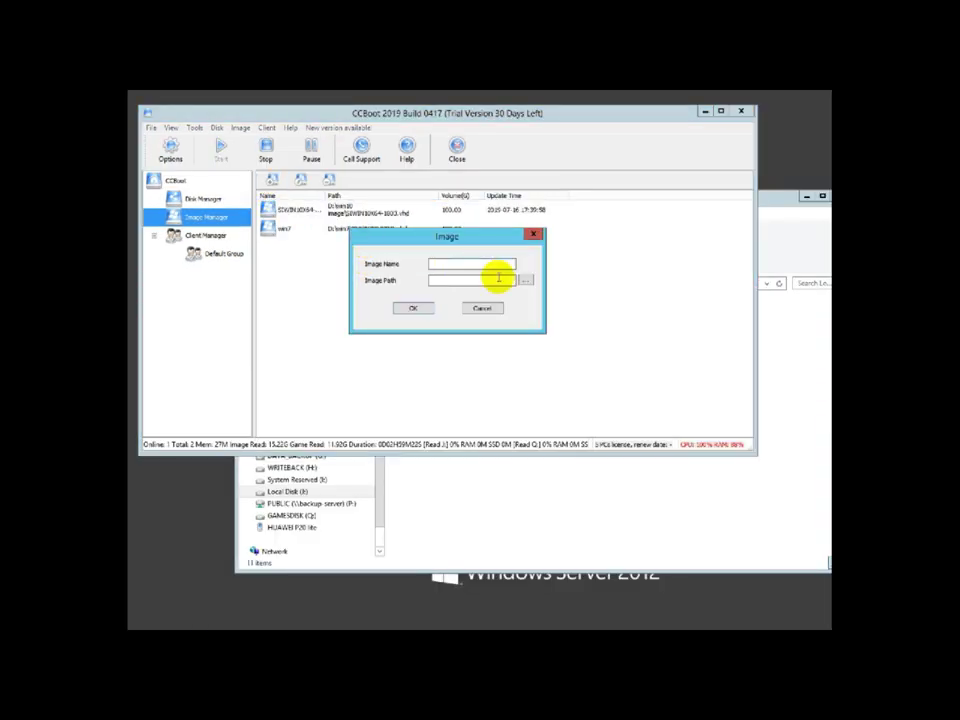
{"action": "left_click", "coordinate": [523, 281]}
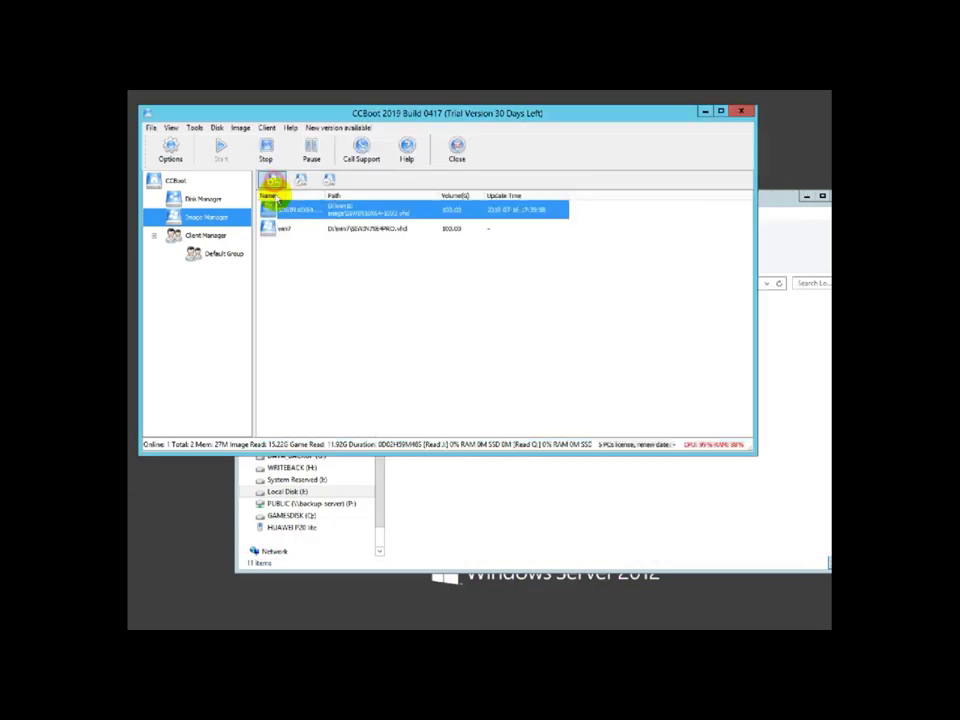
- Add SIWIN10X64-1803.vhd from the win10 image folder on J: as image SIWIN10X64-1803-ssd, accepting the loss of its restore points
{"action": "left_click", "coordinate": [273, 182]}
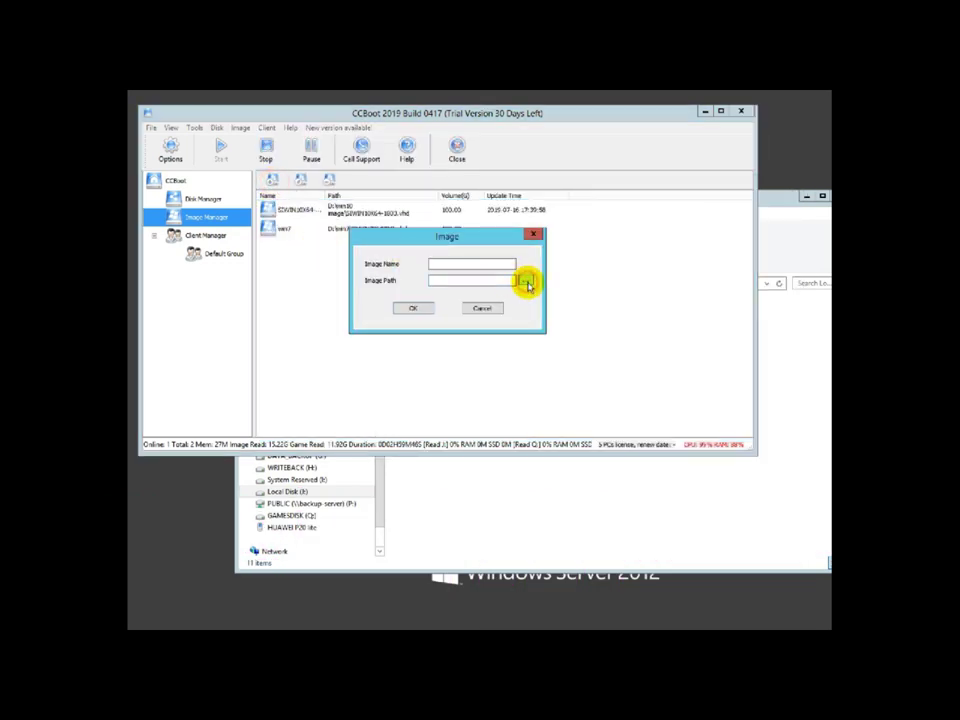
{"action": "left_click", "coordinate": [526, 283]}
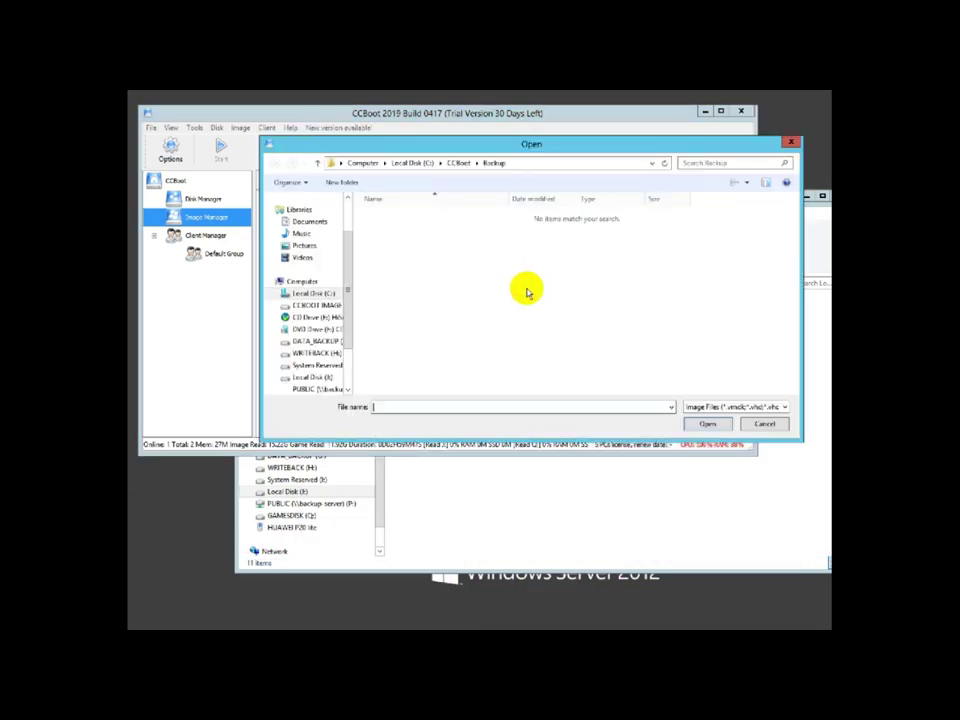
{"action": "left_click", "coordinate": [318, 377]}
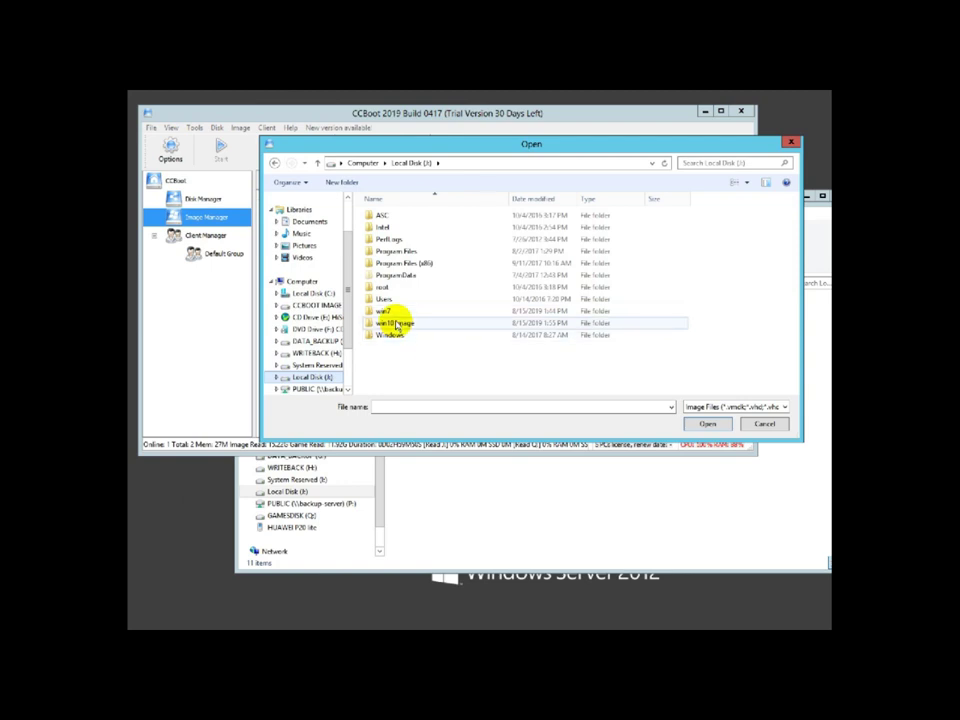
{"action": "double_click", "coordinate": [396, 323]}
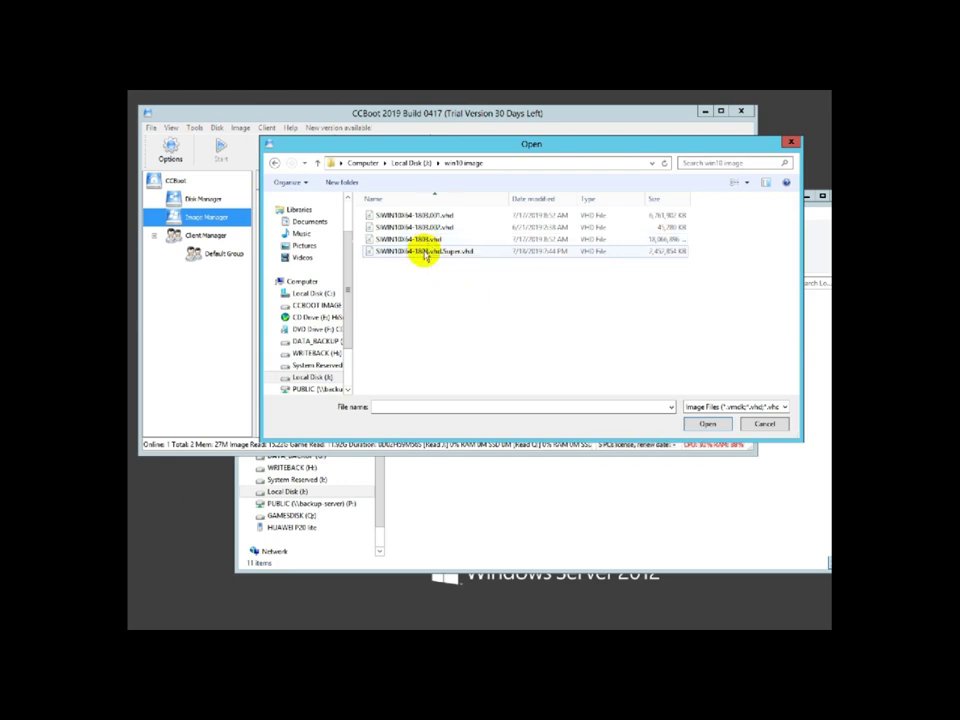
{"action": "left_click", "coordinate": [426, 240]}
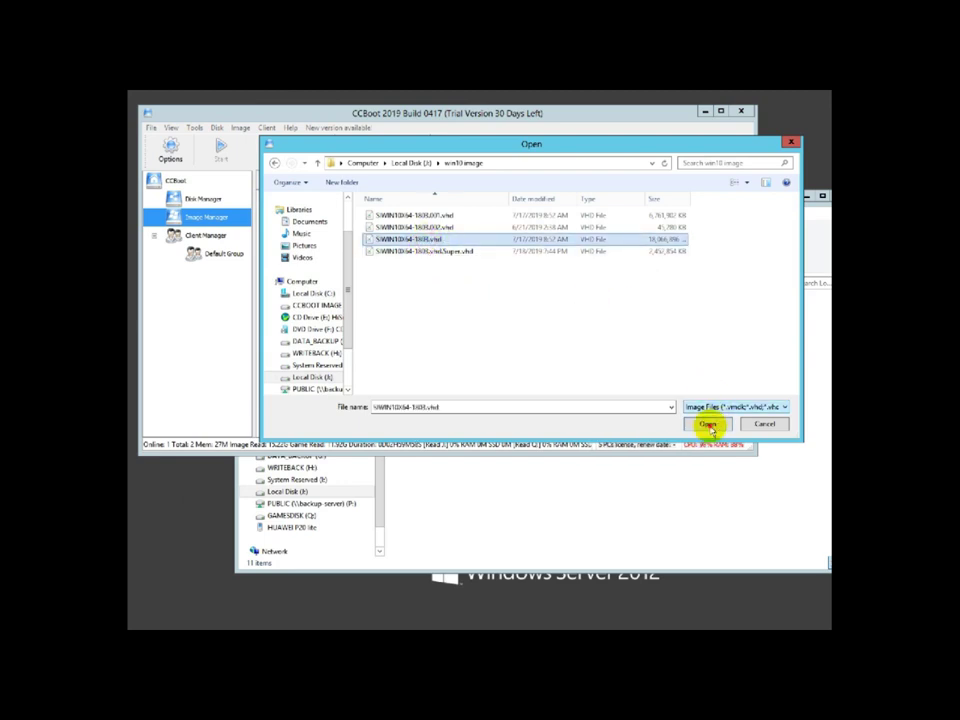
{"action": "left_click", "coordinate": [707, 423]}
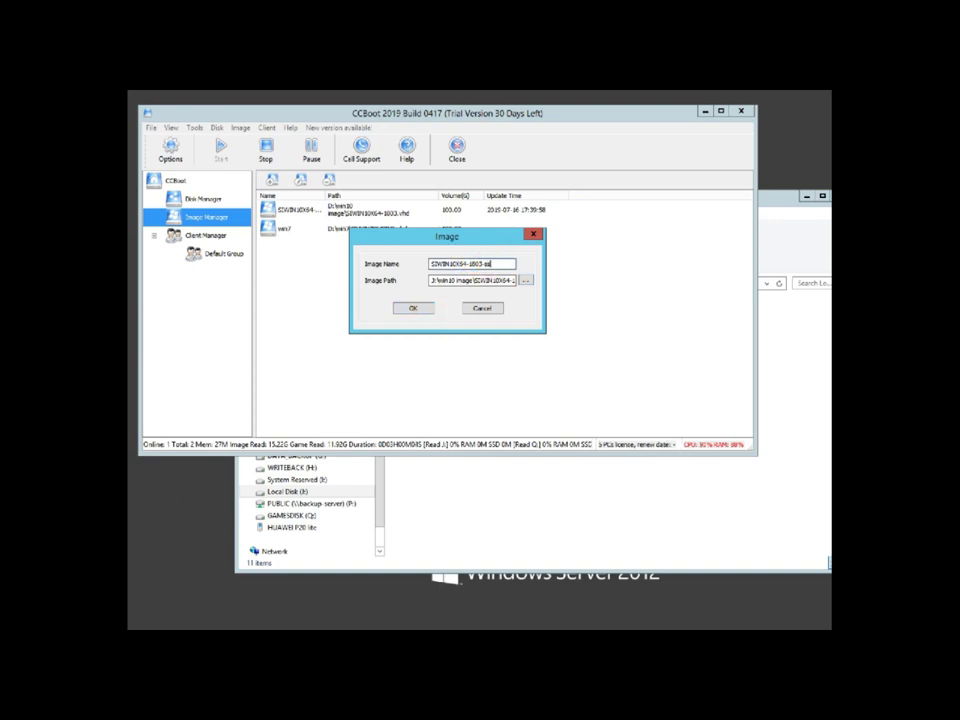
{"action": "left_click", "coordinate": [414, 309]}
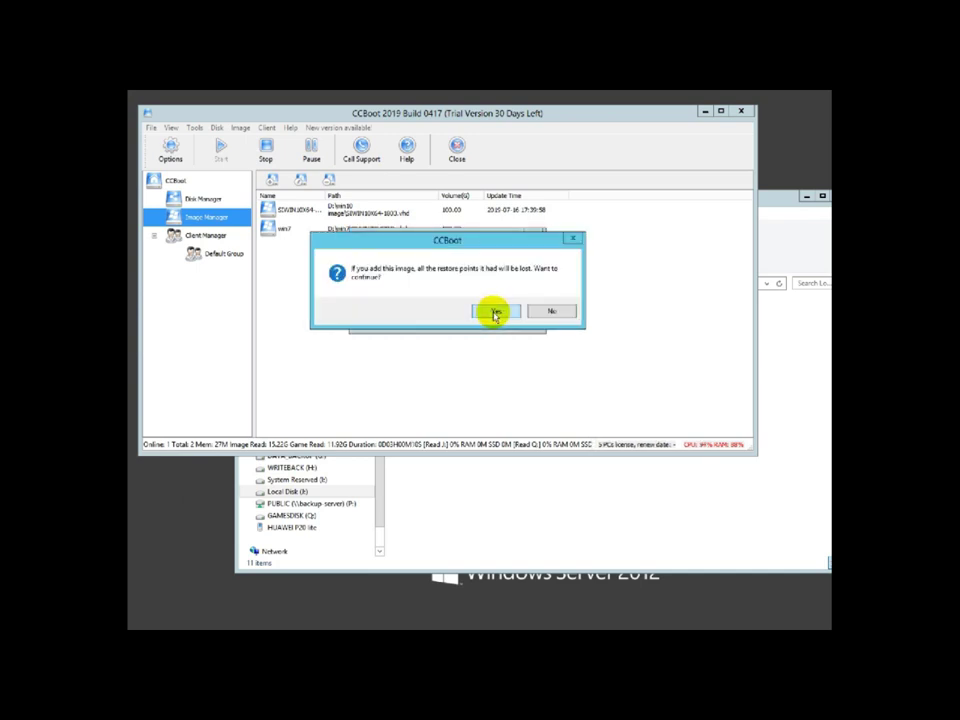
{"action": "left_click", "coordinate": [495, 312]}
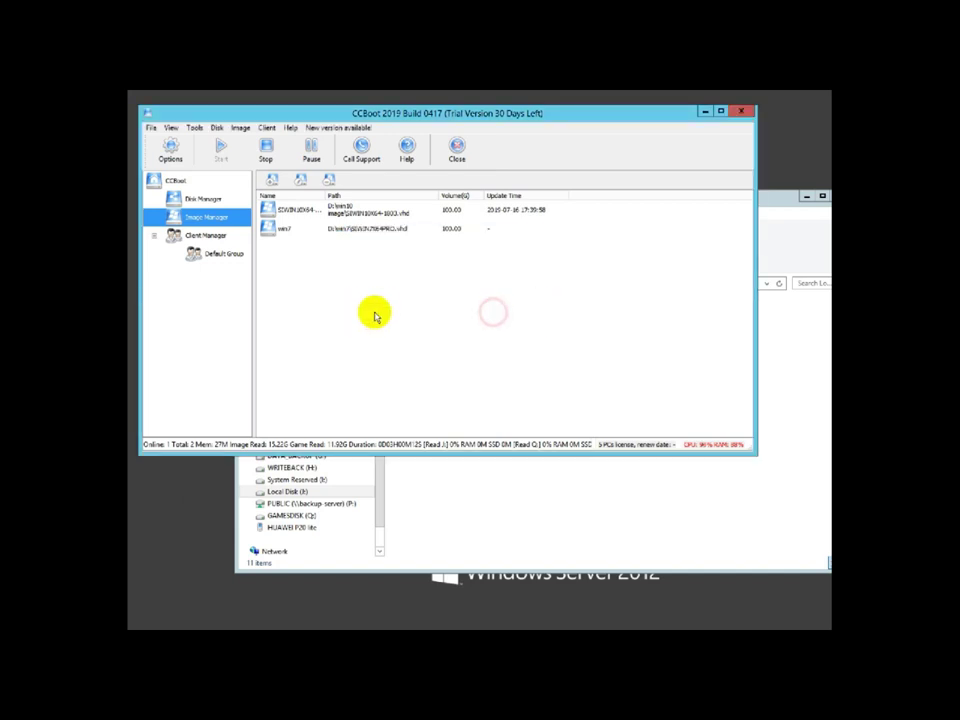
- Assign the image SIWIN10X64-1803-ssd to client PC113 in its client details
{"action": "left_click", "coordinate": [205, 236]}
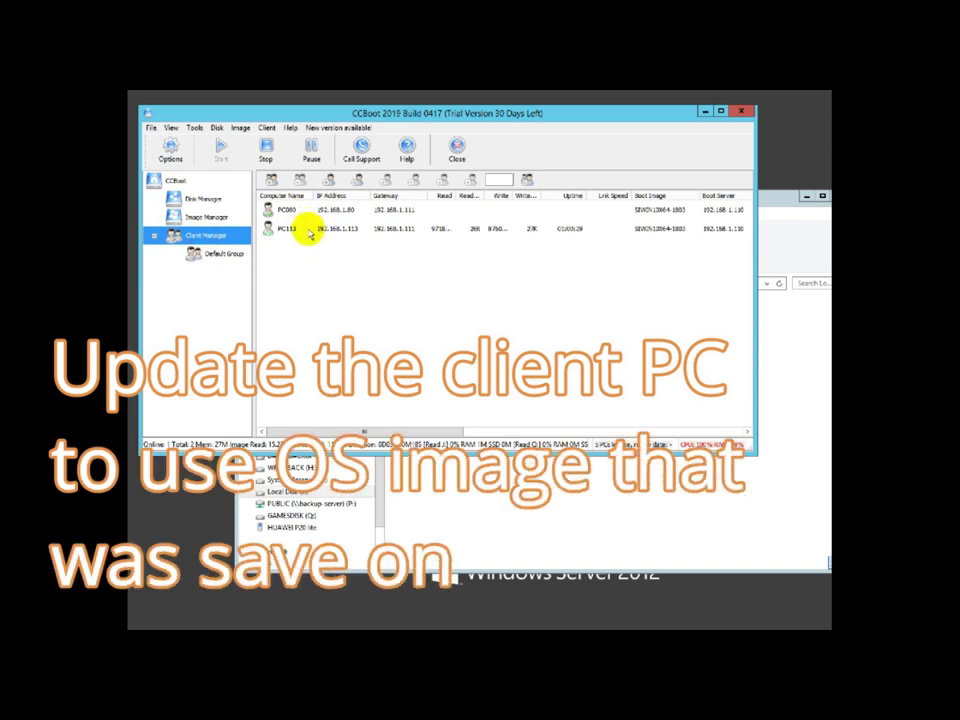
{"action": "left_click", "coordinate": [308, 230]}
{"action": "double_click", "coordinate": [308, 230]}
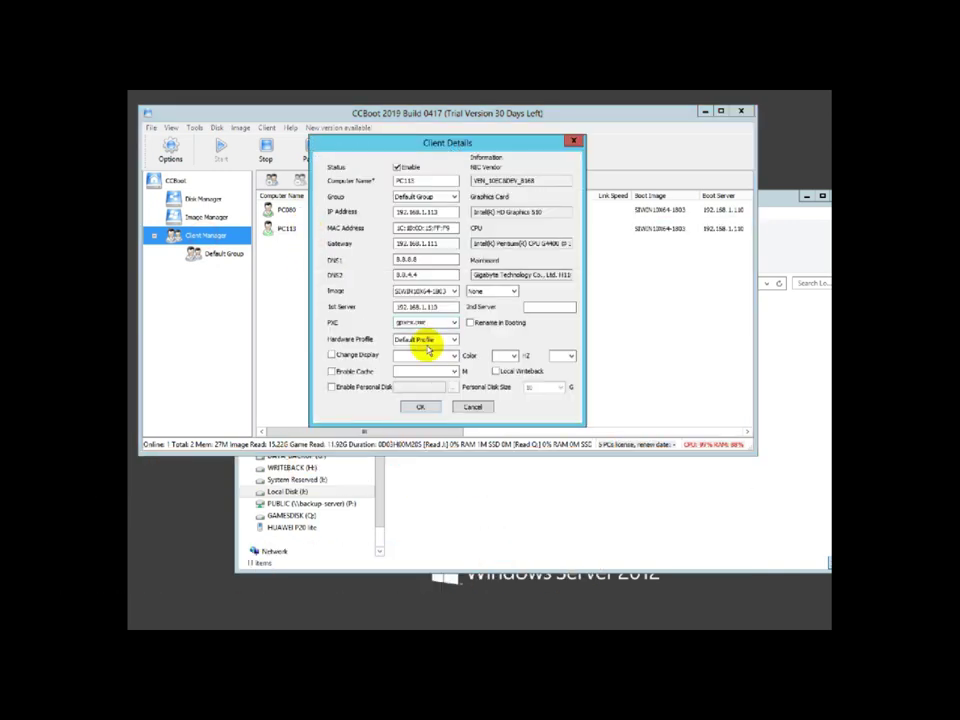
{"action": "left_click", "coordinate": [454, 291]}
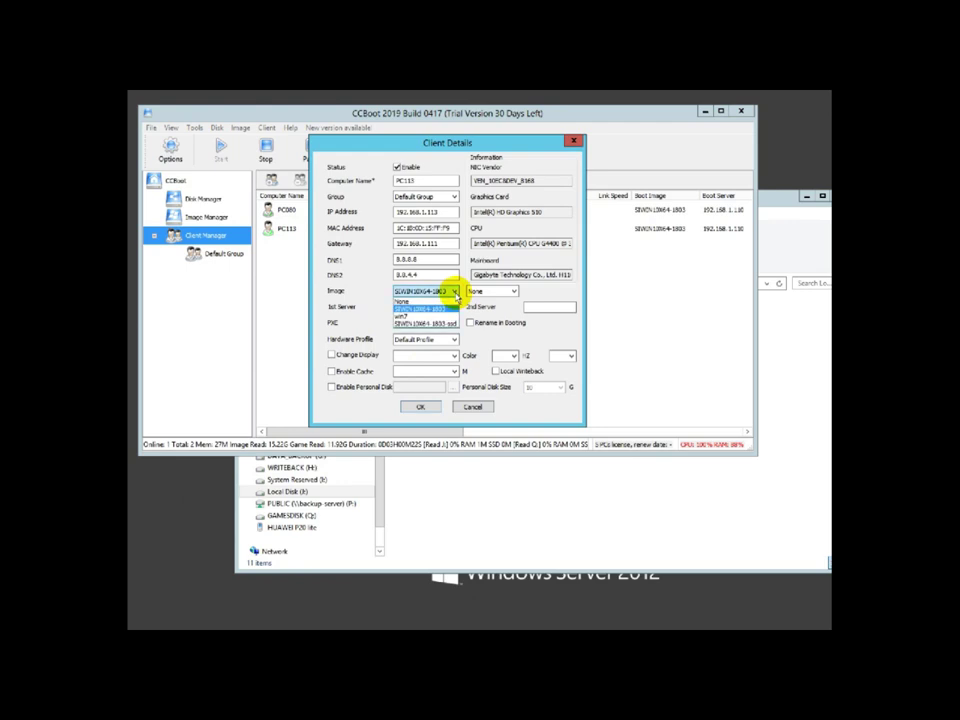
{"action": "left_click", "coordinate": [450, 324]}
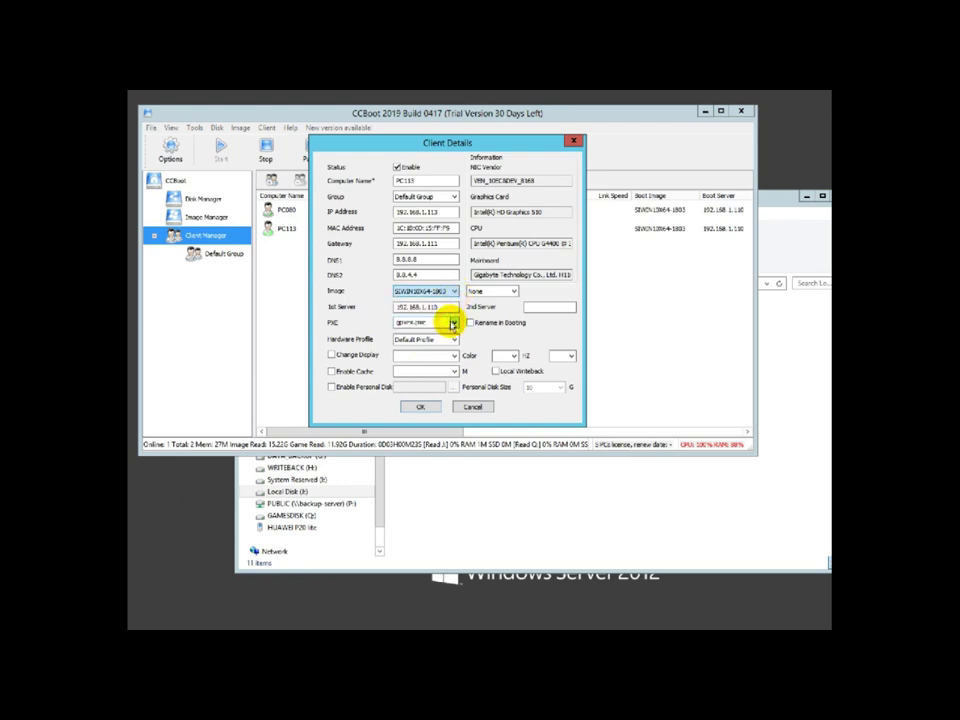
{"action": "left_click", "coordinate": [424, 407]}
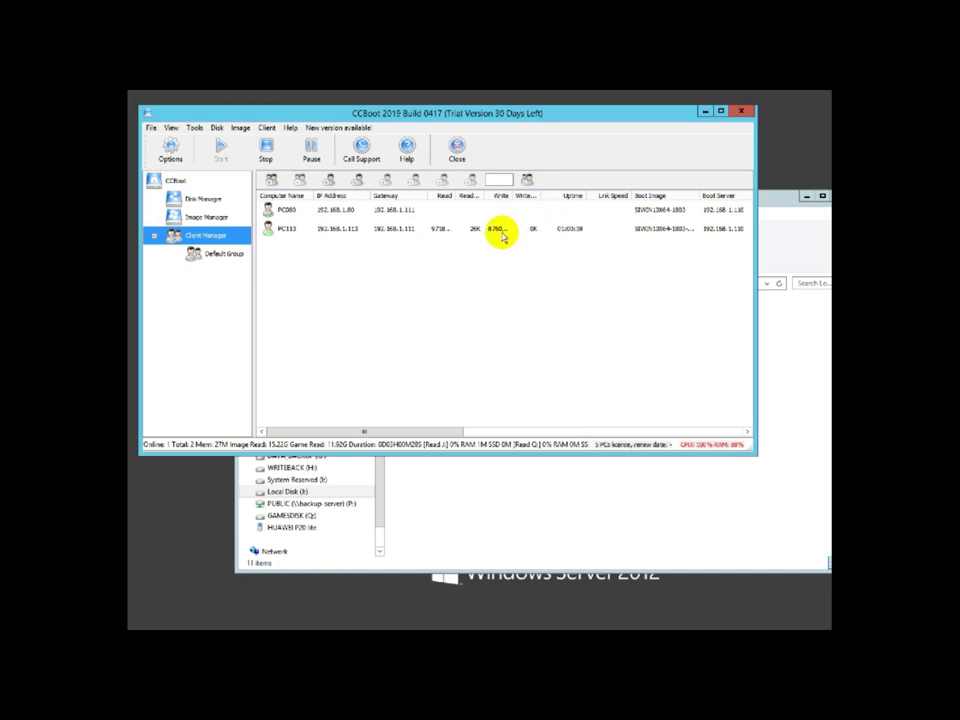
{"action": "left_click", "coordinate": [500, 240]}
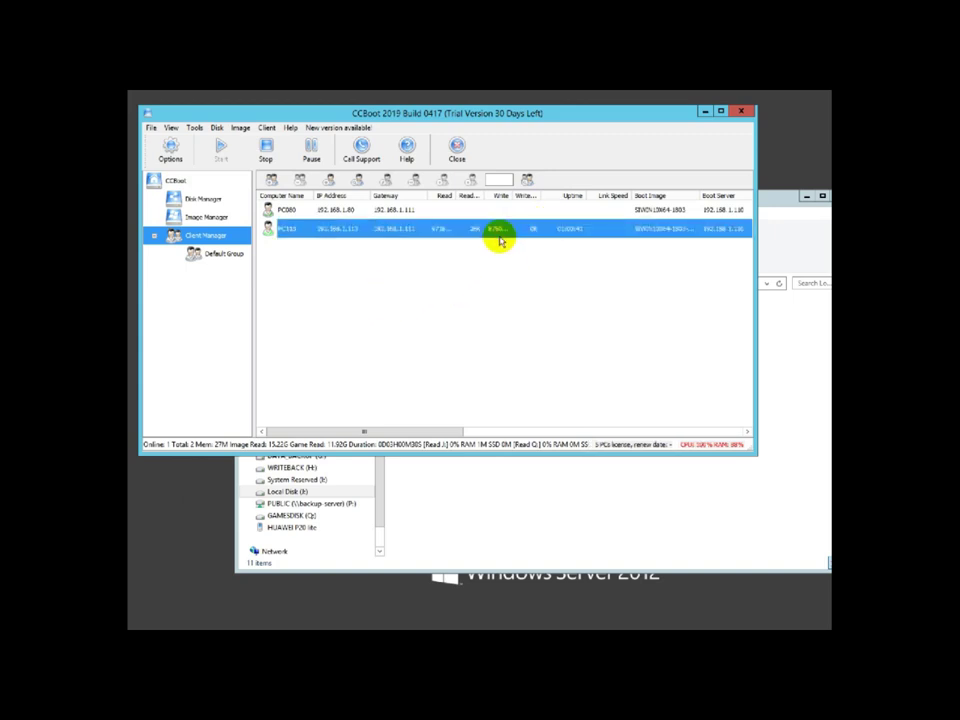